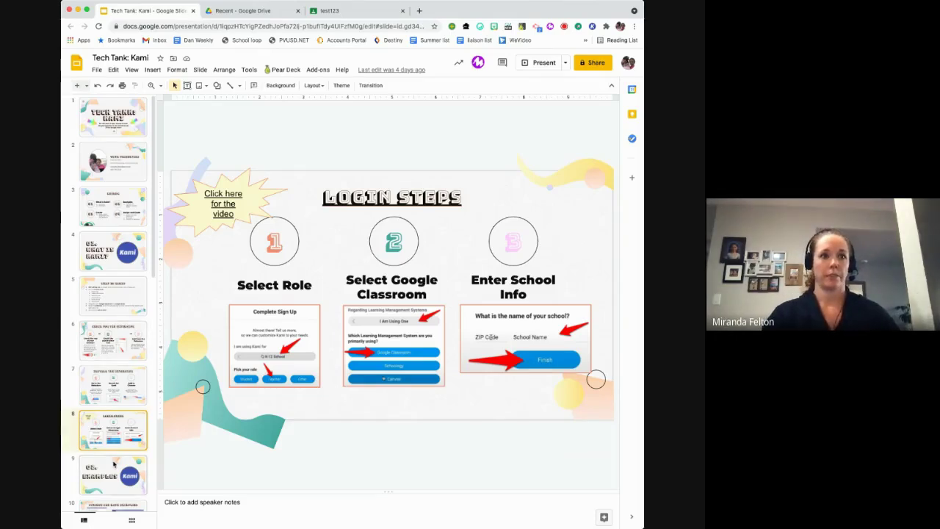
- Review the Examples section slides covering science and math, language arts, social studies and SPED uses of Kami
click(114, 463)
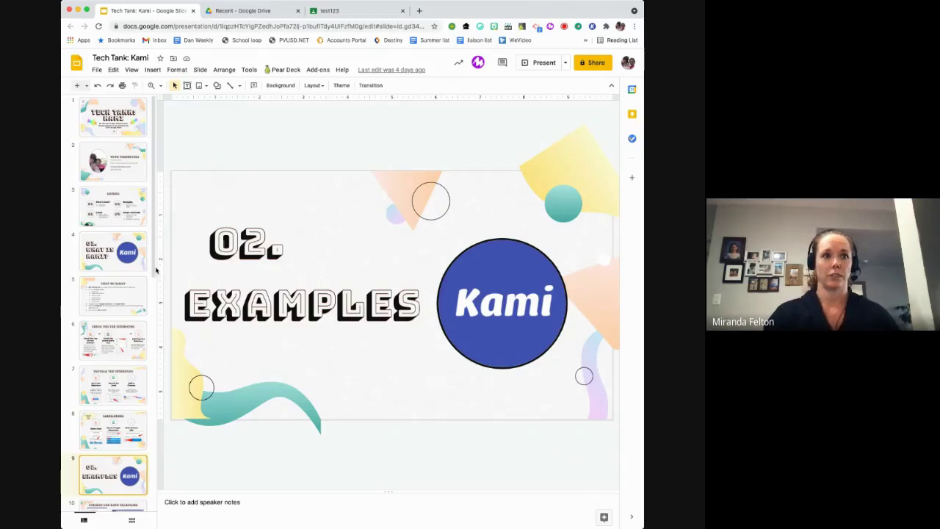
scroll(155, 316, down, 2)
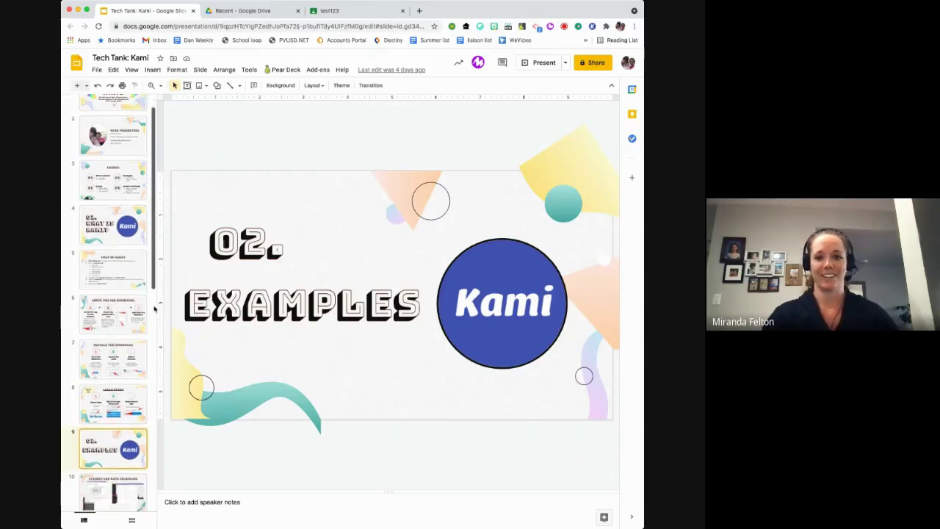
scroll(155, 359, down, 6)
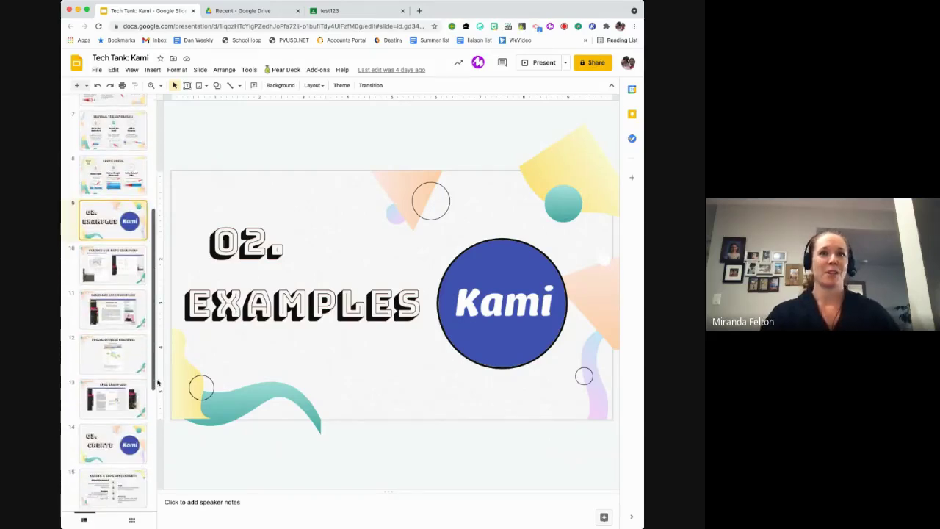
scroll(157, 397, down, 1)
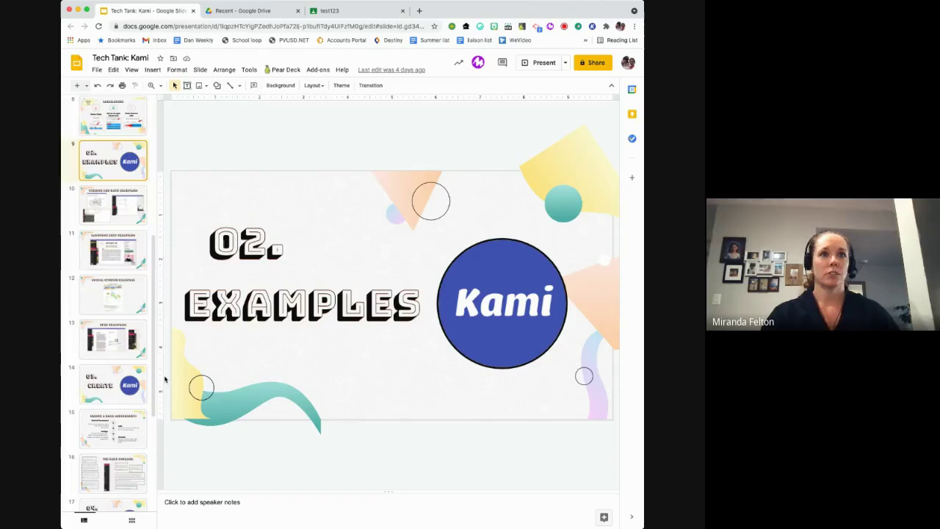
click(134, 217)
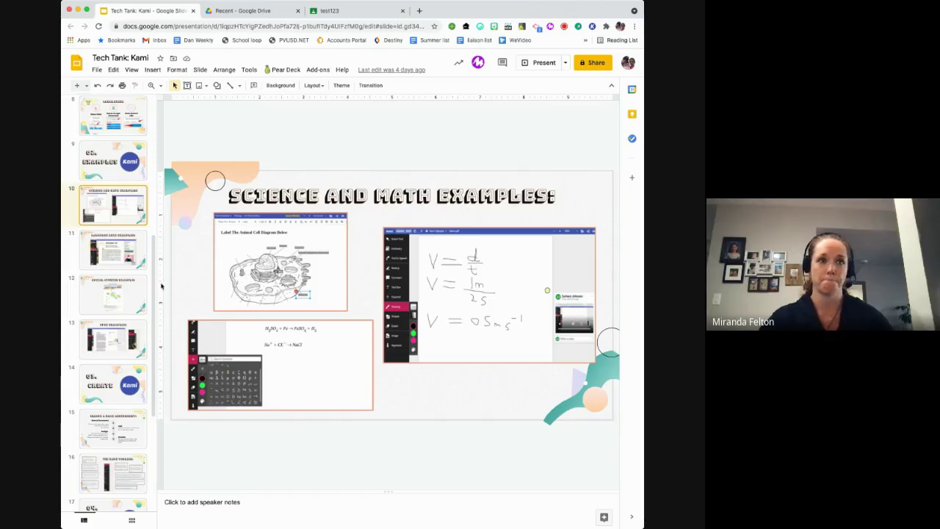
click(129, 257)
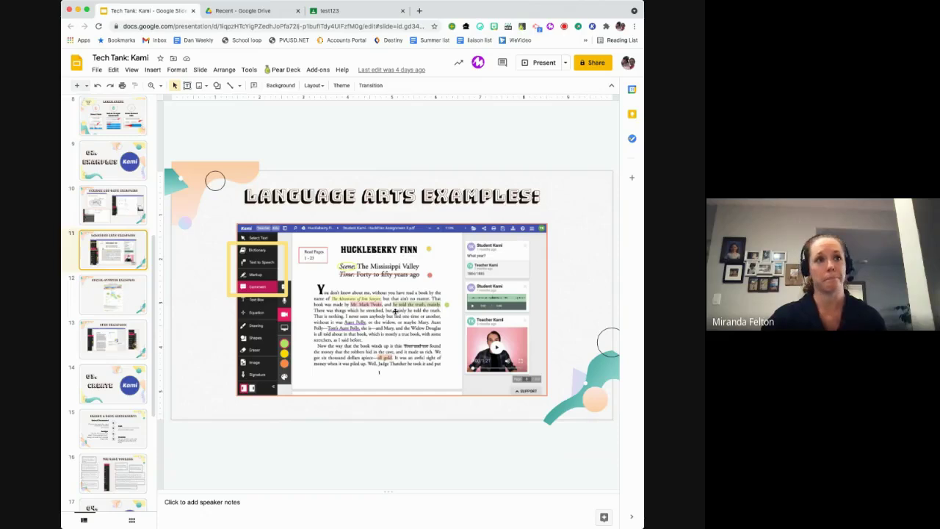
click(132, 303)
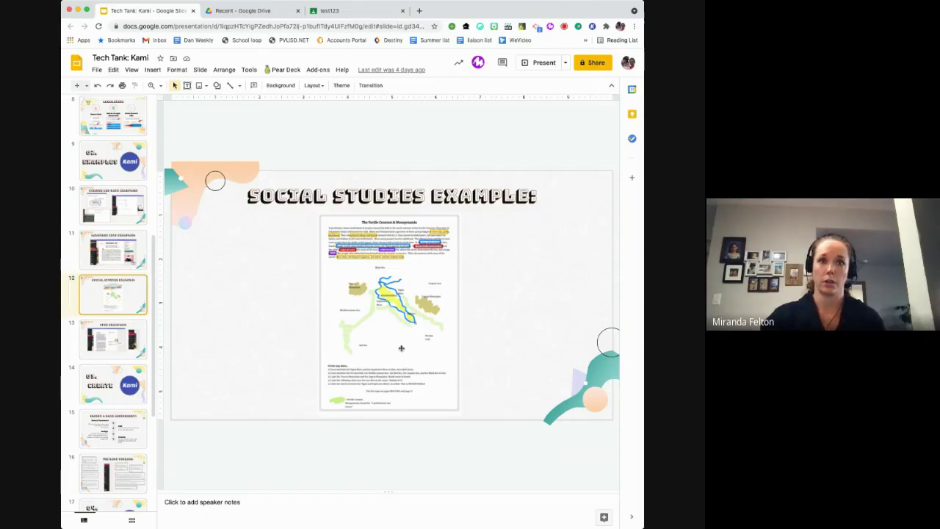
click(138, 346)
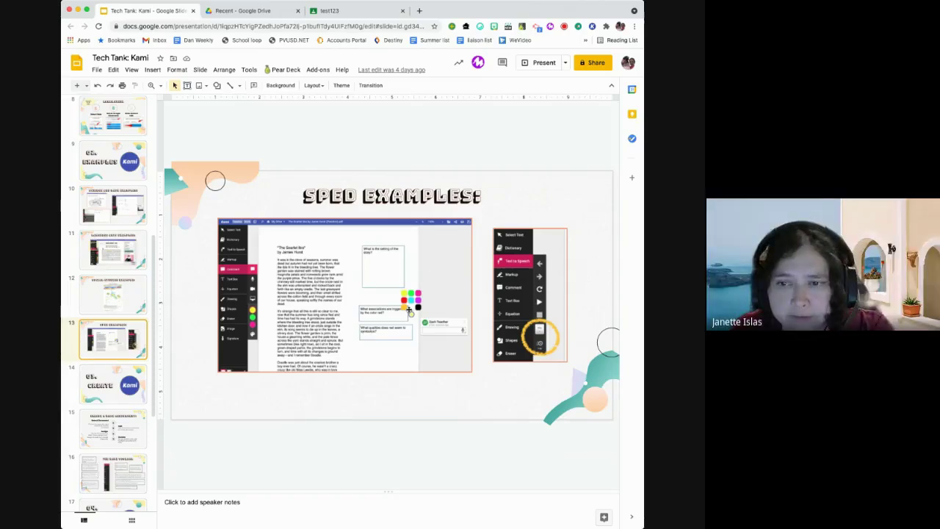
- Present the slides on creating a Kami assignment and the Kami toolbar, and end the presentation
click(543, 64)
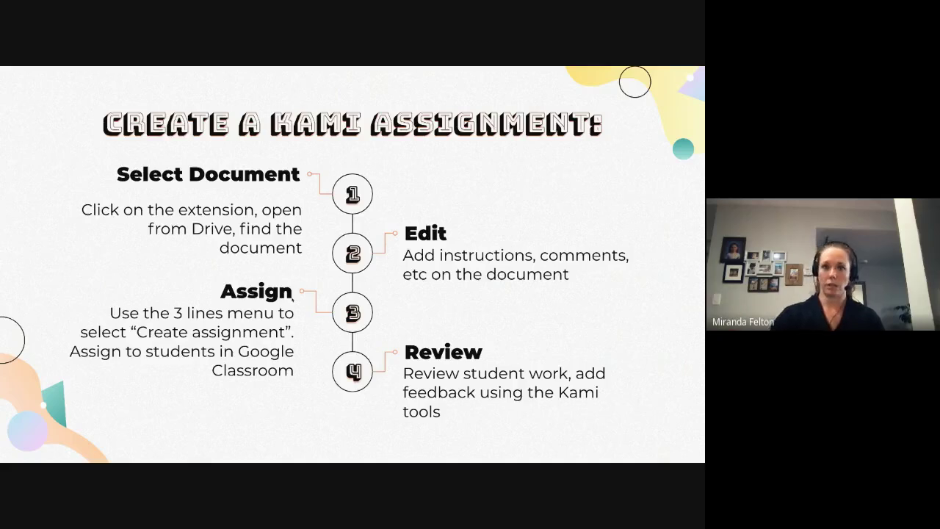
key(Right)
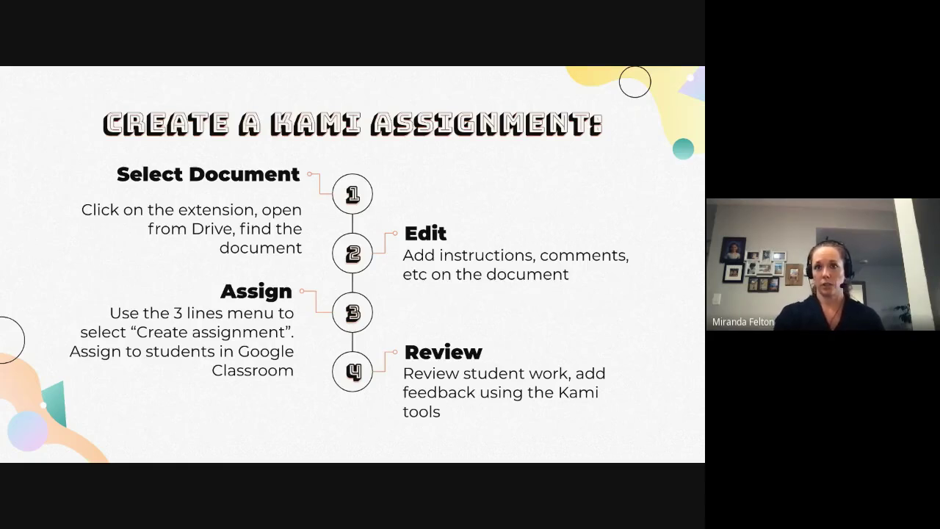
key(Right)
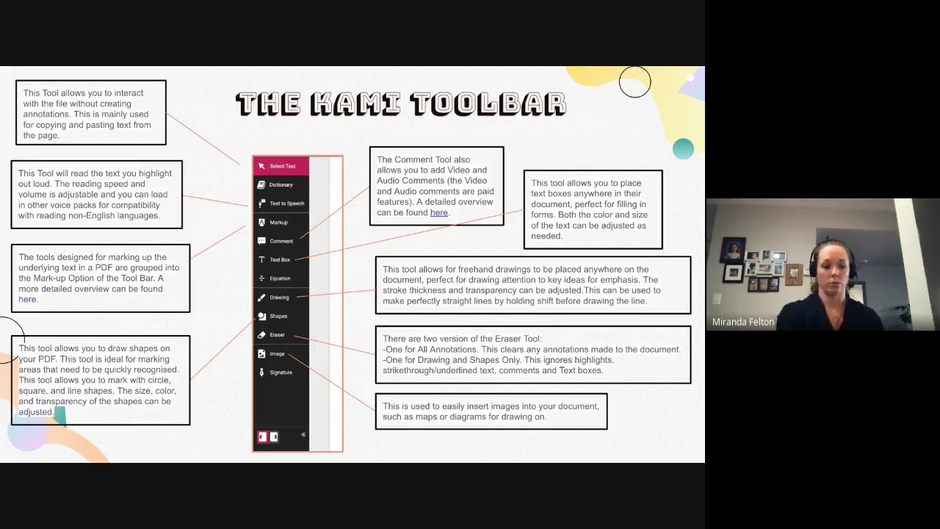
key(Escape)
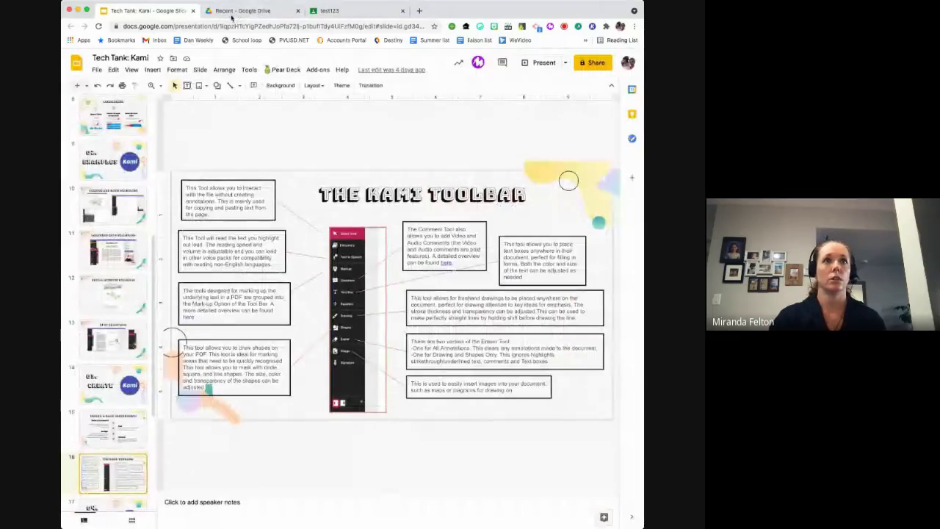
- Switch to Google Drive and open "3rd grade math assignment for Tech Tank.pdf" for annotation in Kami
click(233, 11)
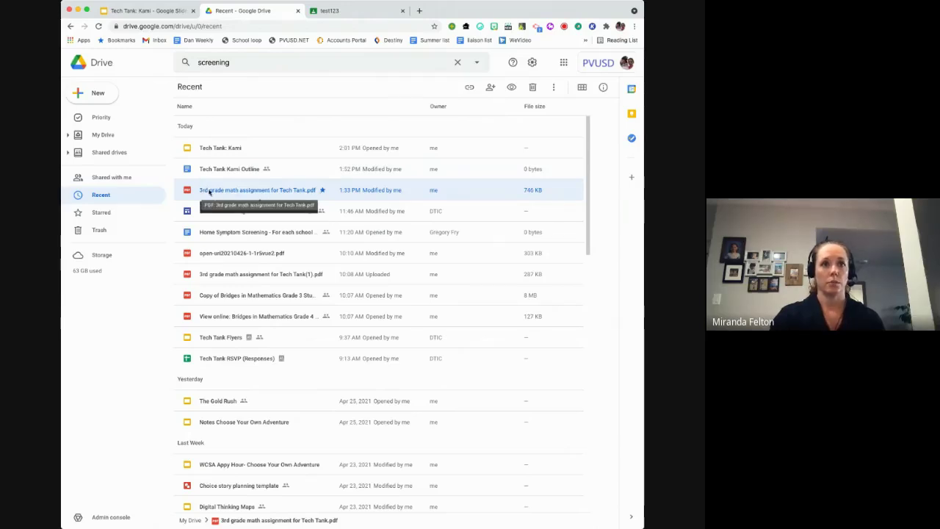
double_click(309, 196)
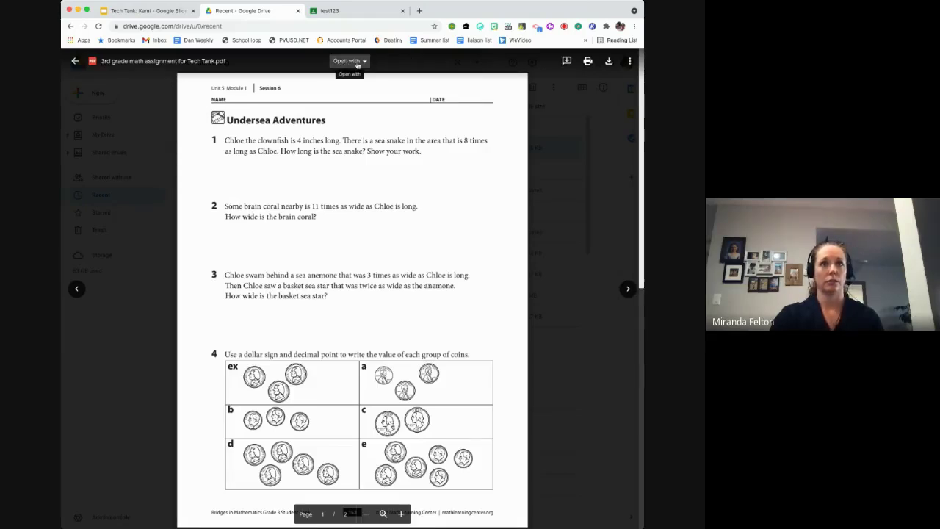
click(365, 63)
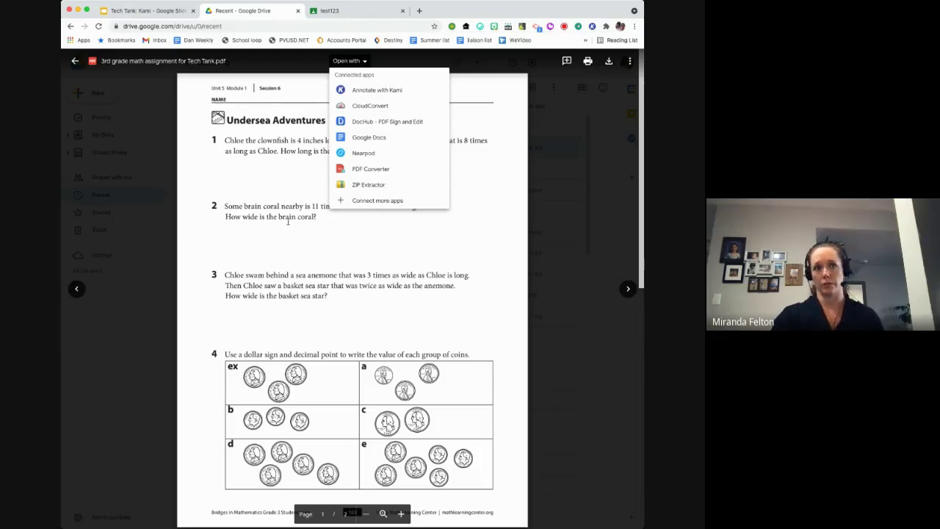
click(592, 27)
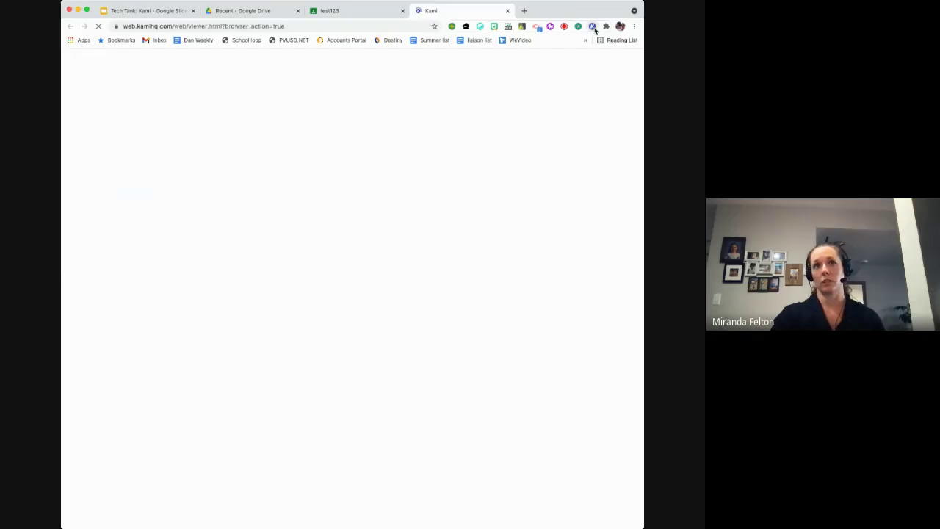
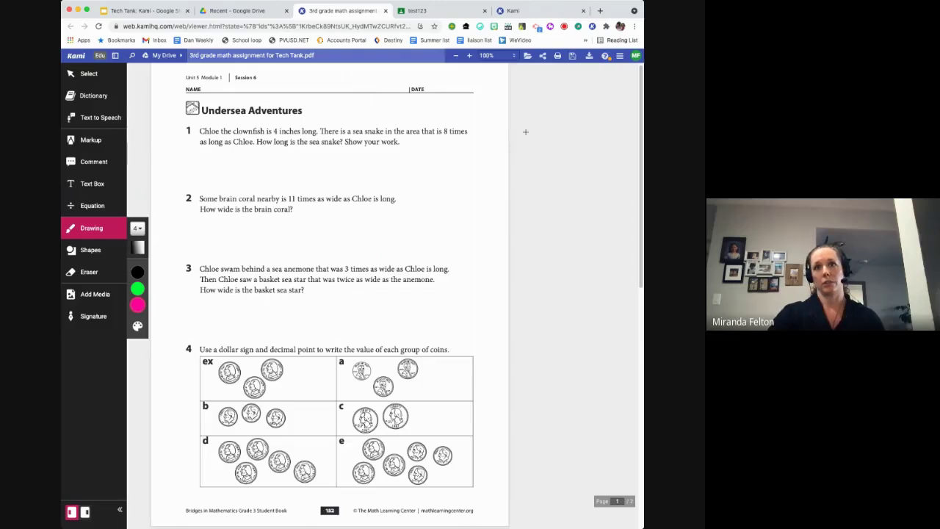
- Look through the additional document options, including OCR For Scanned PDFs and Create Assignment
click(620, 56)
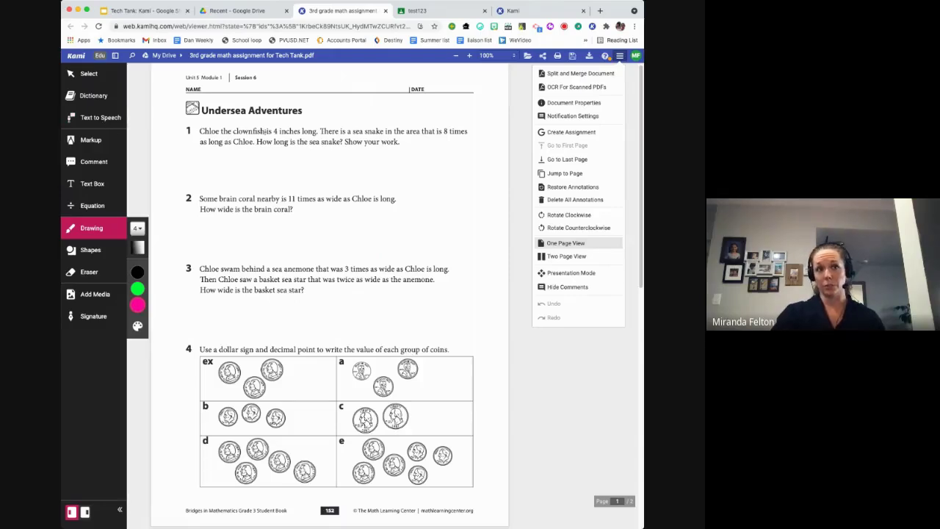
click(566, 88)
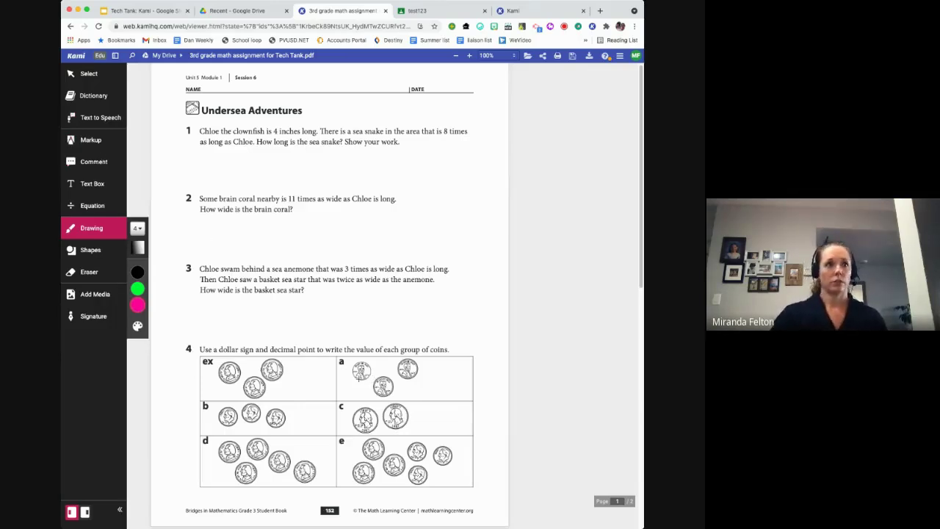
- Add an enlarged text box beside the Undersea Adventures heading reading "Please make sure you show your work for each problem."
click(84, 185)
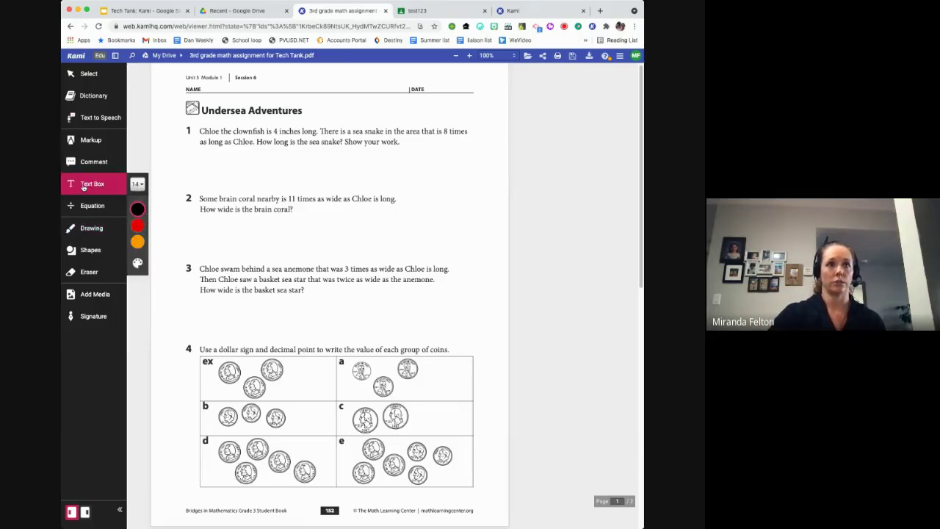
click(311, 107)
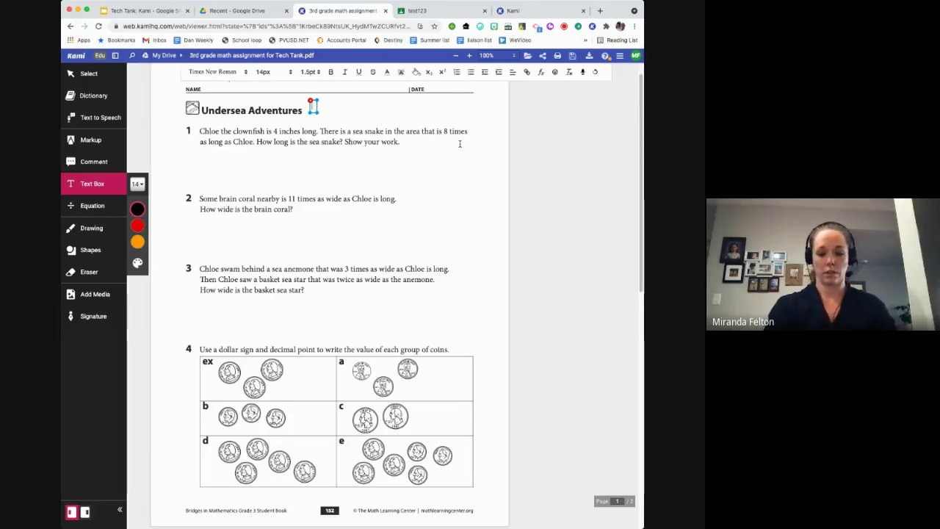
text(PLease make sure)
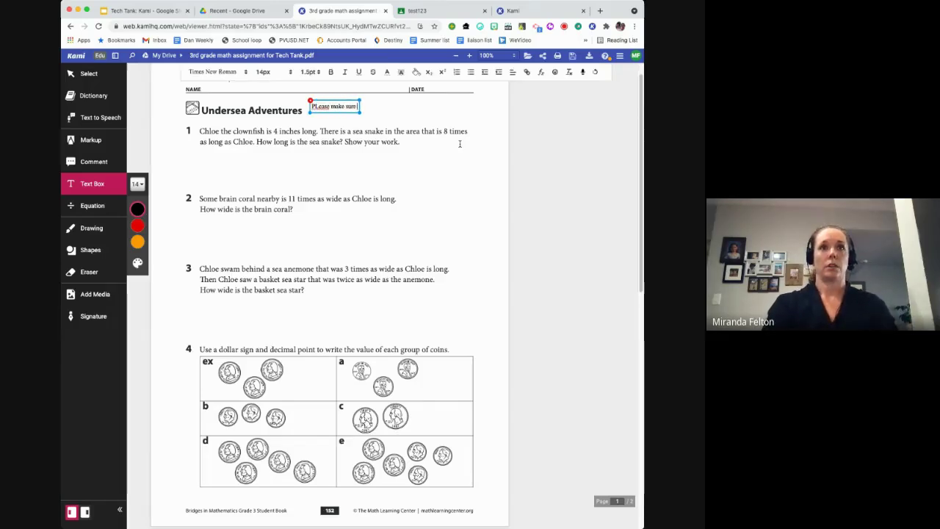
text( you show y)
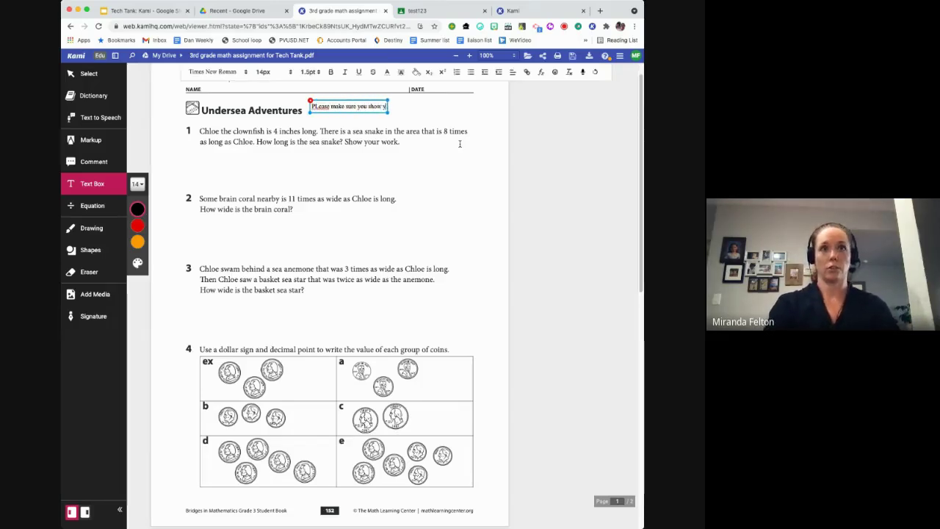
text(our work. for e)
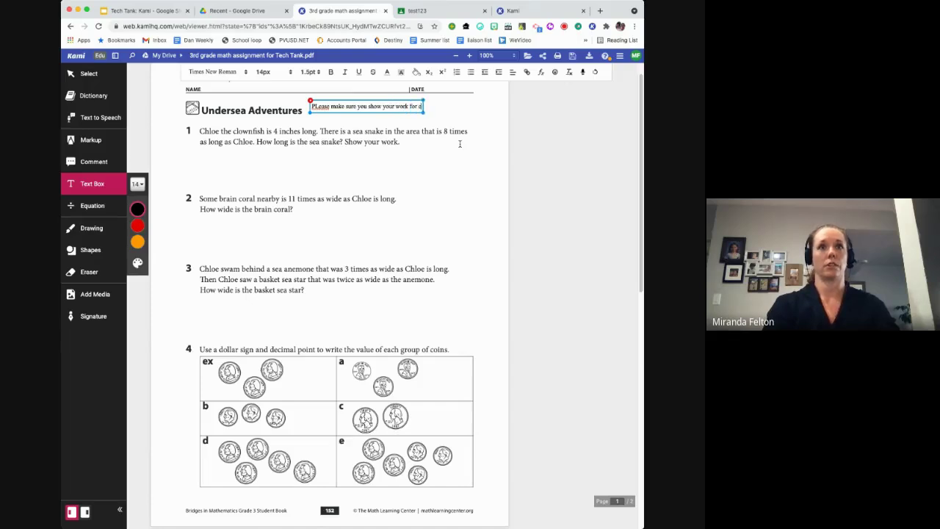
text(ach problem.)
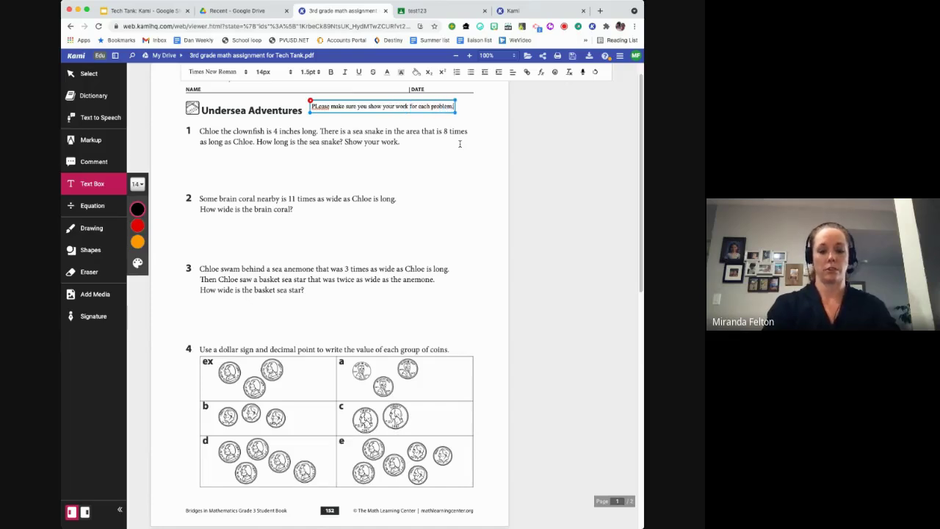
double_click(322, 105)
text(Please)
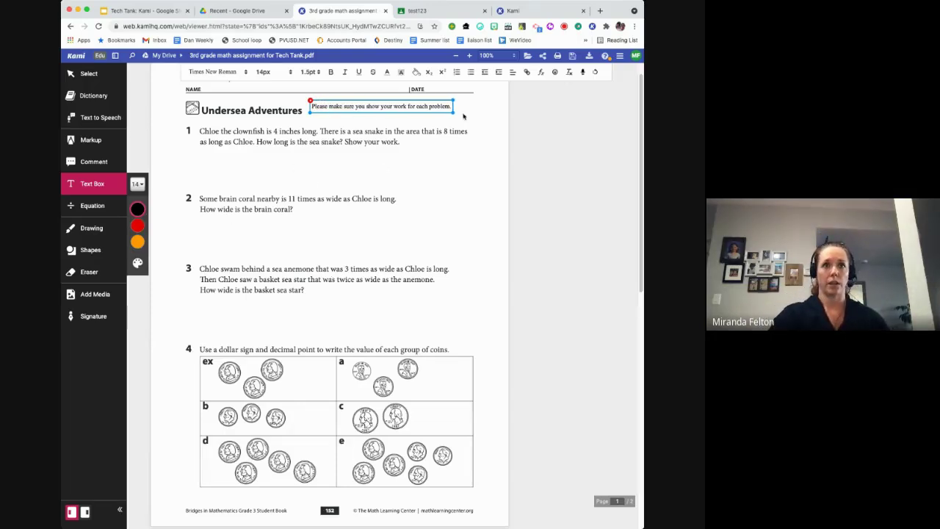
drag(453, 112, 459, 124)
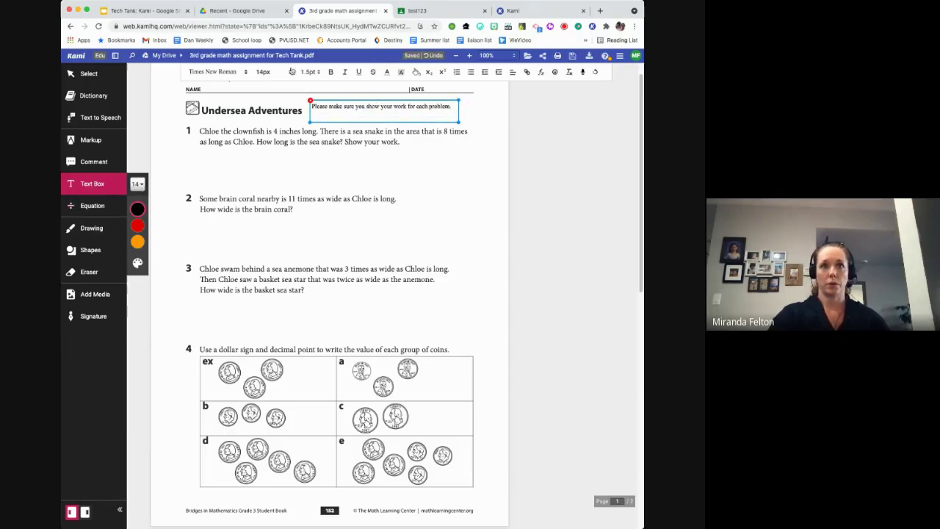
- Set the instruction text beside the heading to 16px and colour it red
triple_click(384, 106)
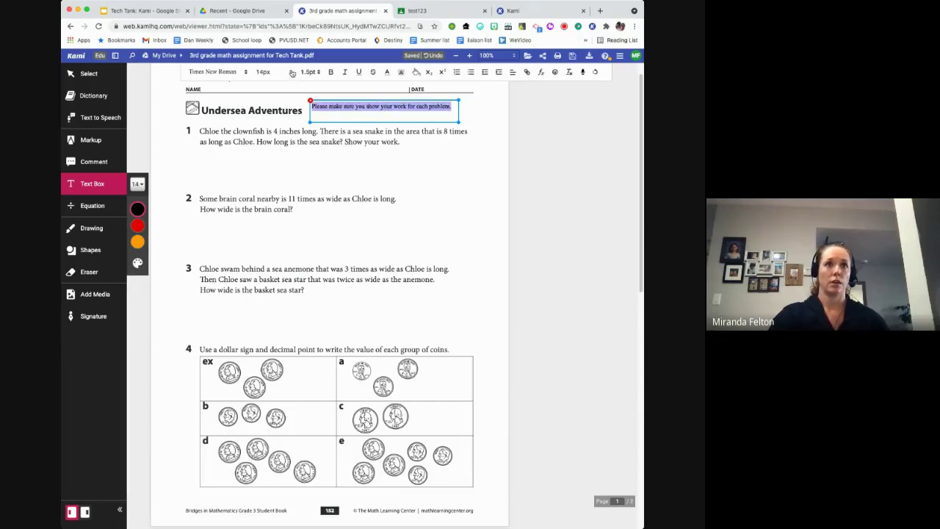
click(292, 72)
click(263, 157)
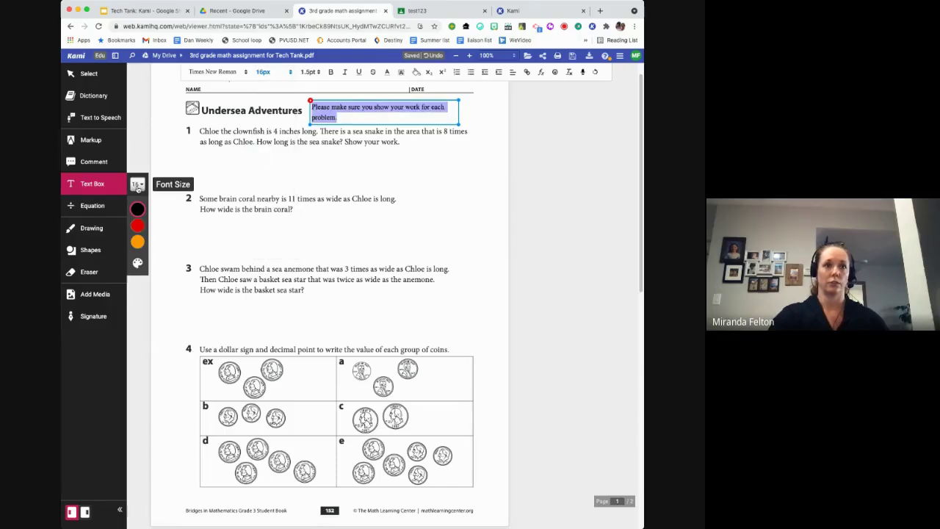
mouse_move(136, 232)
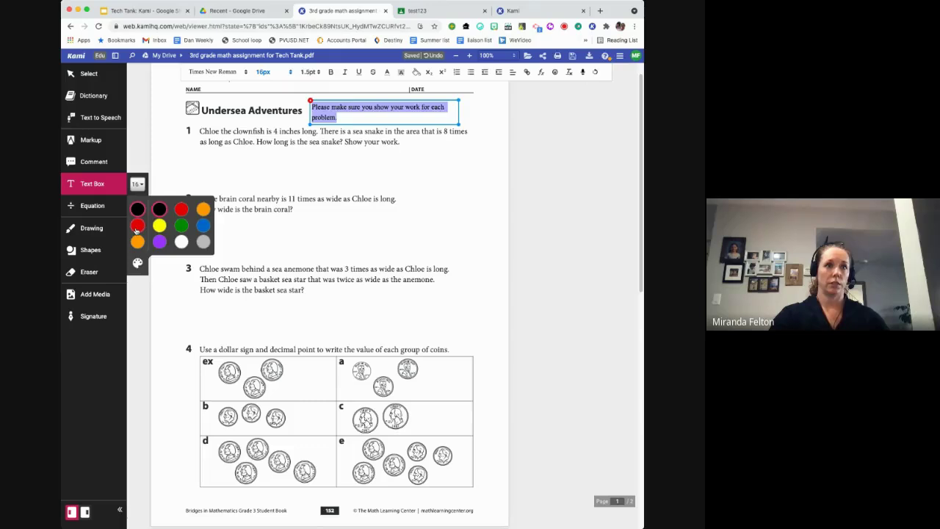
click(137, 228)
click(441, 184)
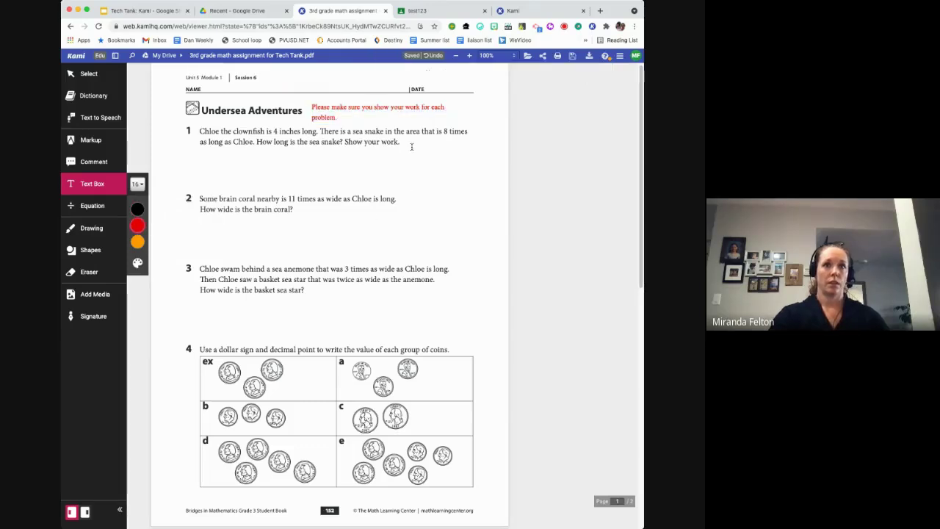
- Highlight "How long is the sea snake? Show your work." in problem 1 and colour the highlight yellow
click(92, 146)
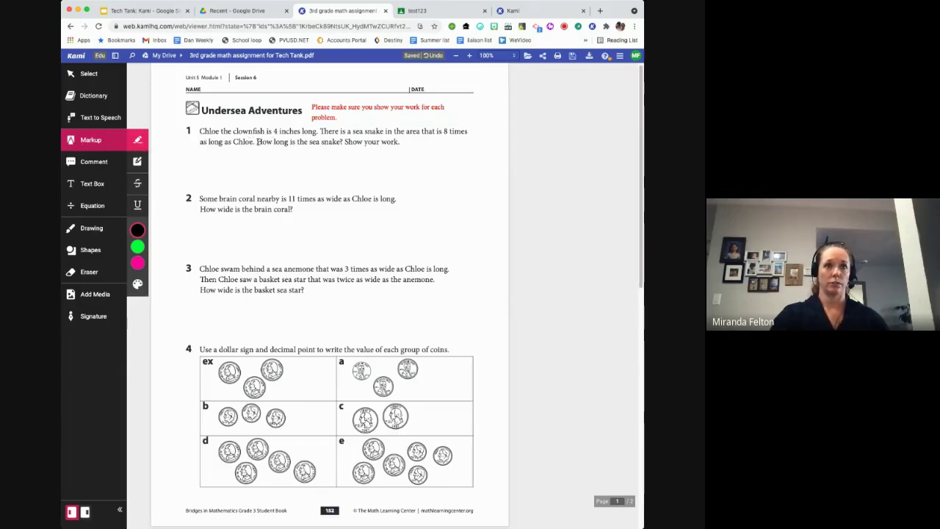
drag(257, 142, 402, 143)
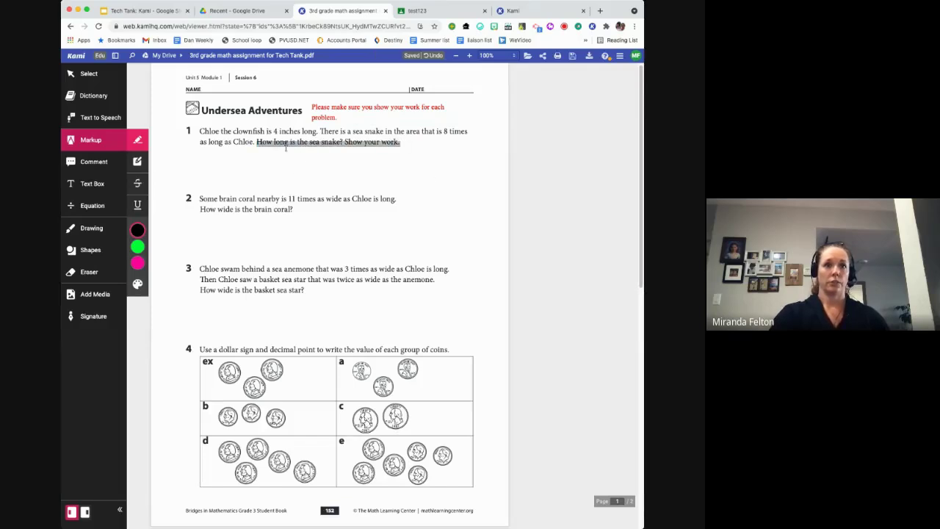
click(384, 147)
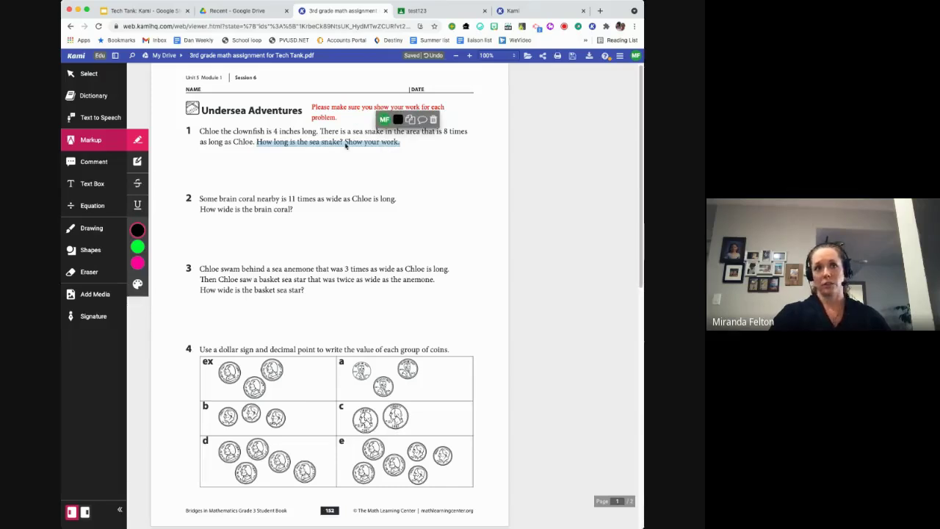
click(372, 145)
click(372, 145)
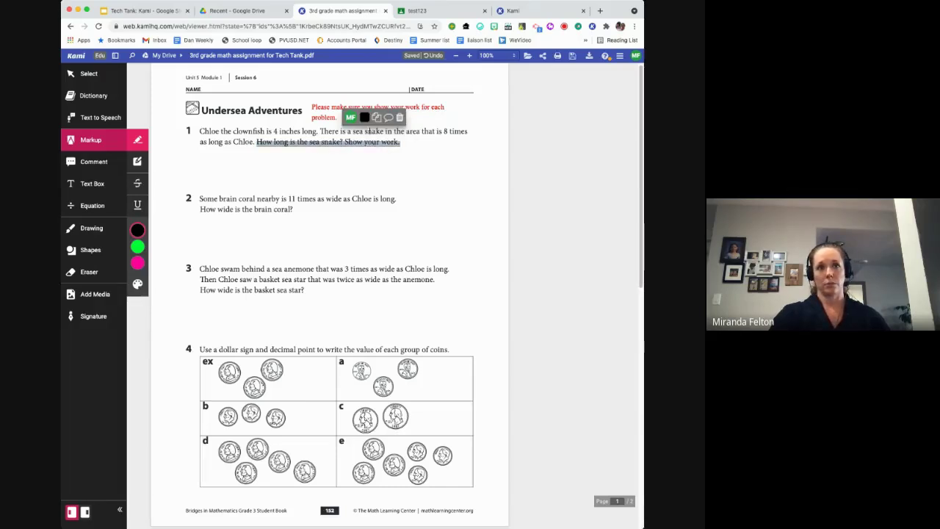
click(365, 119)
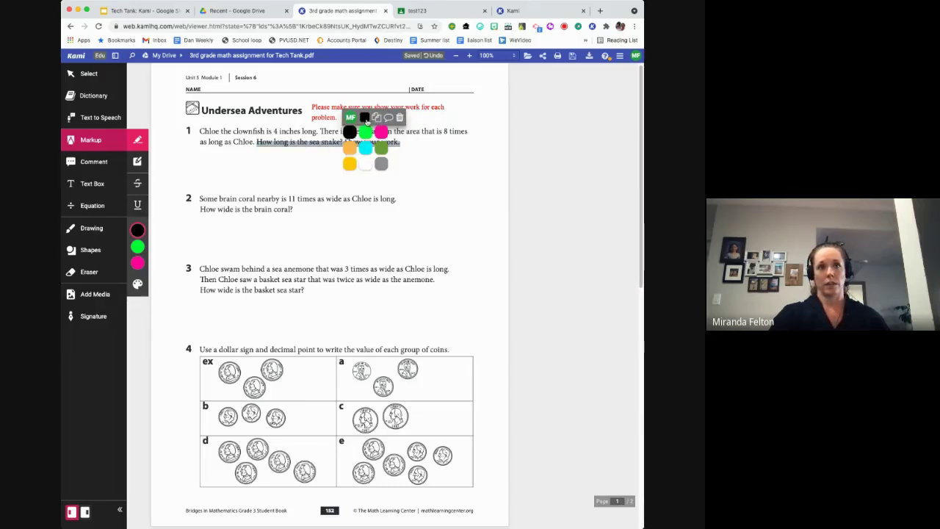
click(350, 163)
click(449, 197)
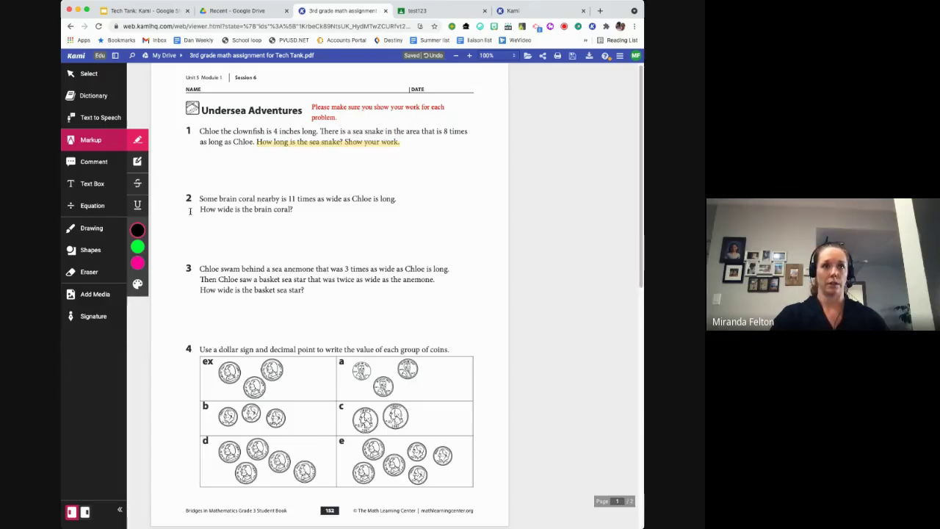
- Highlight "How wide is the brain coral?" in problem 2 and colour the highlight yellow
drag(188, 202, 316, 207)
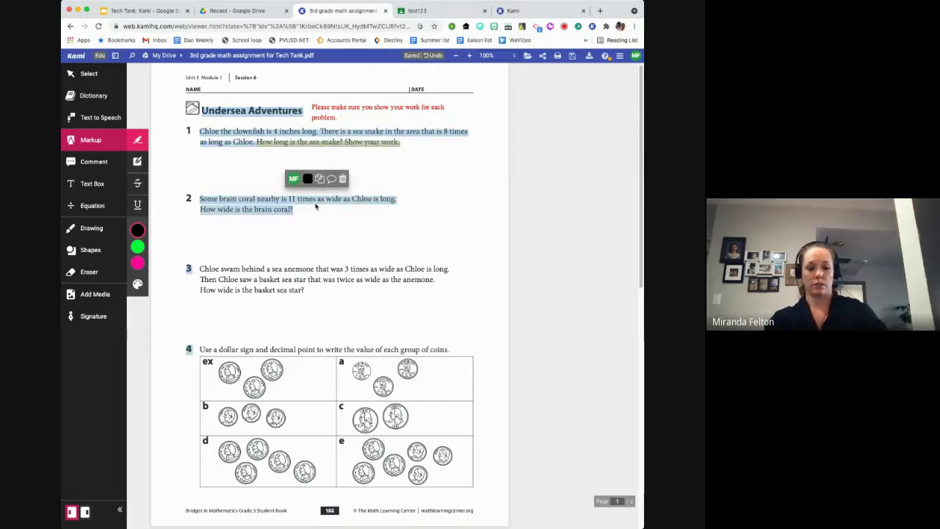
click(316, 209)
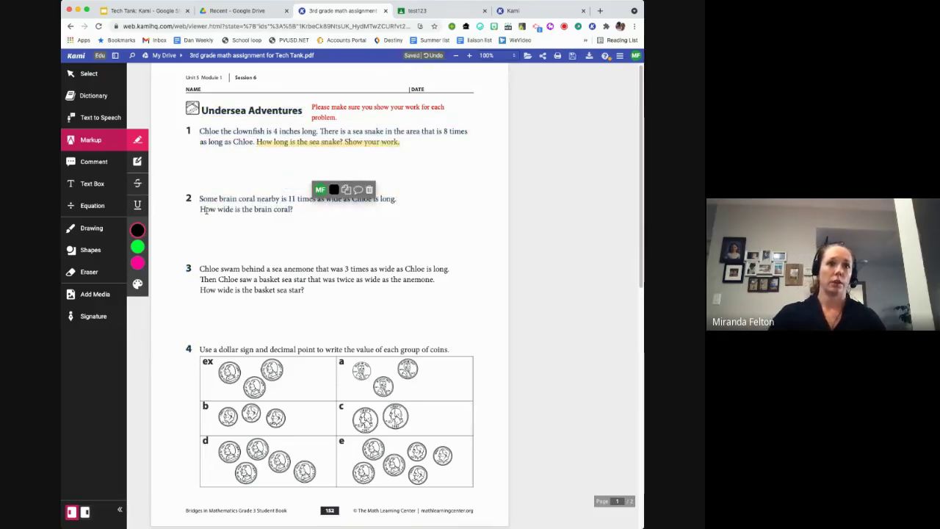
drag(201, 209, 252, 210)
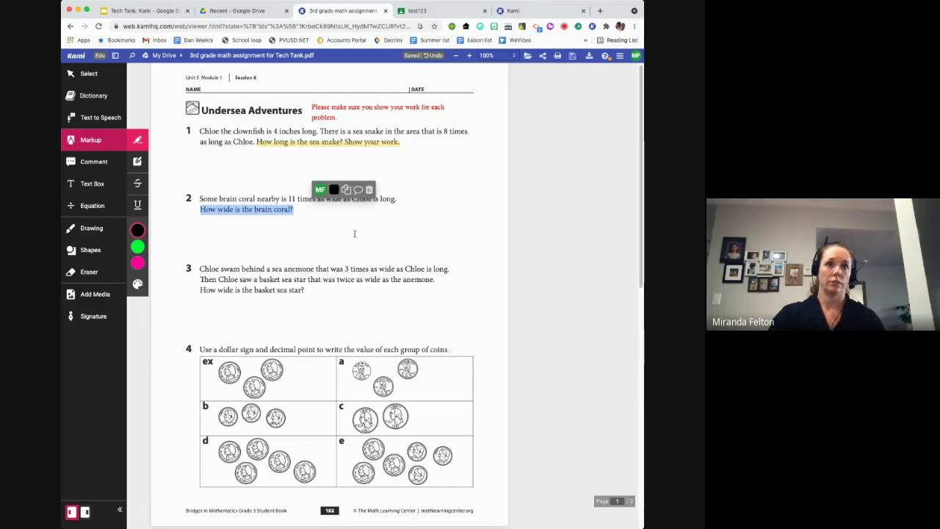
click(335, 190)
click(321, 173)
click(353, 249)
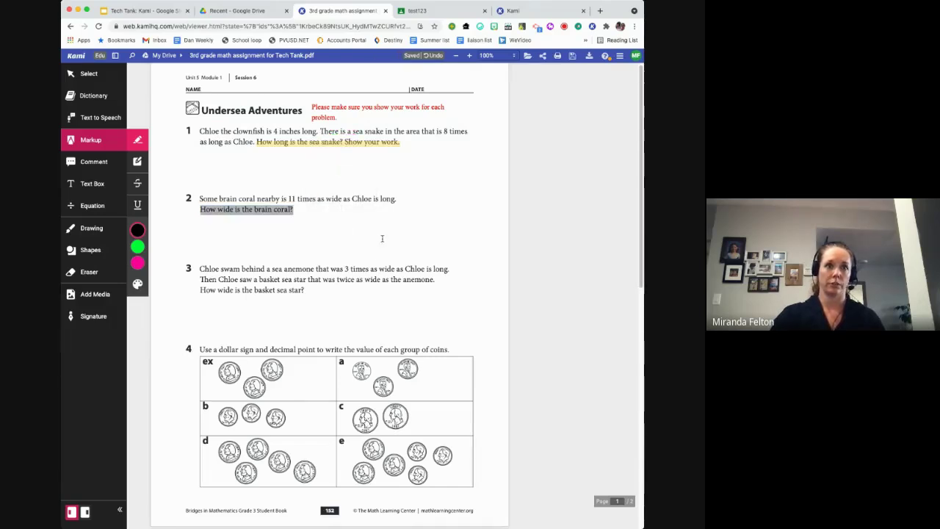
click(275, 210)
click(272, 185)
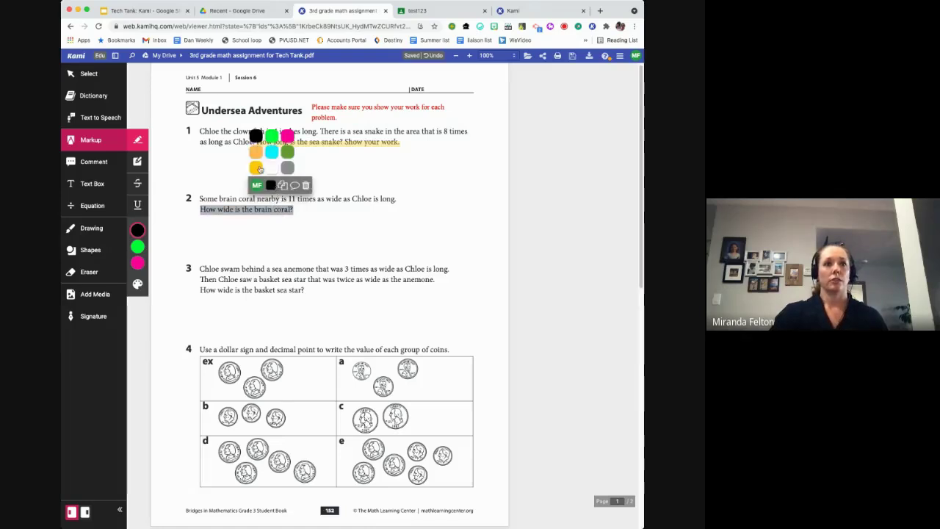
click(257, 168)
click(368, 245)
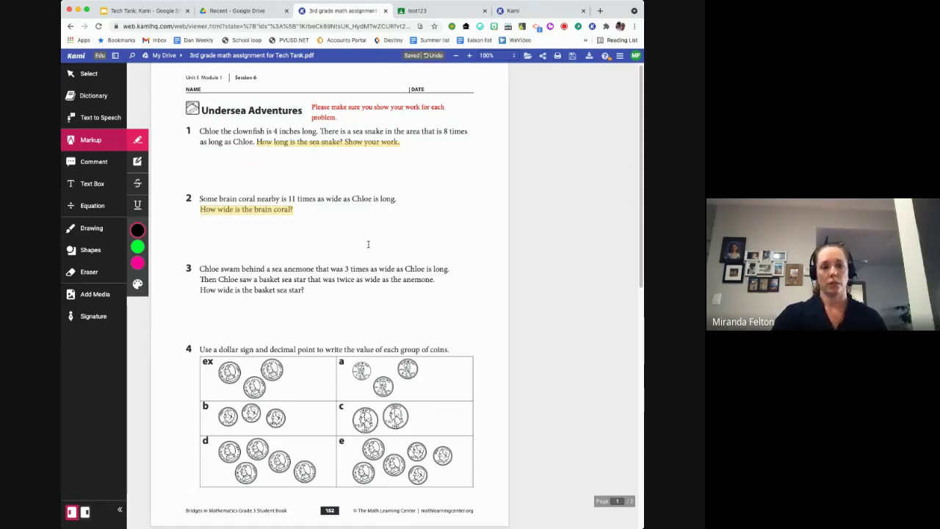
- Circle "dollar sign" and "decimal point" in problem 4 in pink freehand, and draw a rectangle around problem 3's first line
click(91, 230)
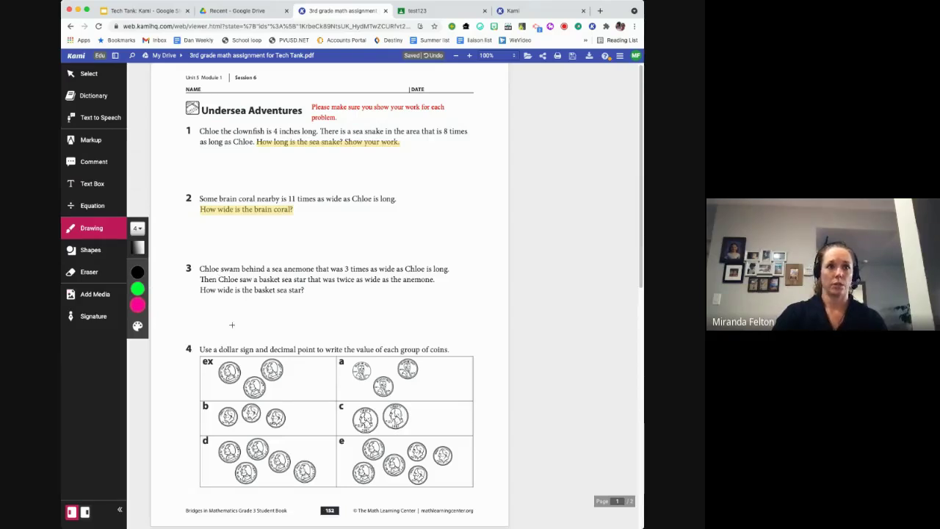
mouse_move(241, 338)
mouse_down()
mouse_move(208, 346)
mouse_move(249, 360)
mouse_move(262, 346)
mouse_move(250, 339)
mouse_move(305, 335)
mouse_move(285, 358)
mouse_move(318, 343)
mouse_move(294, 335)
mouse_up()
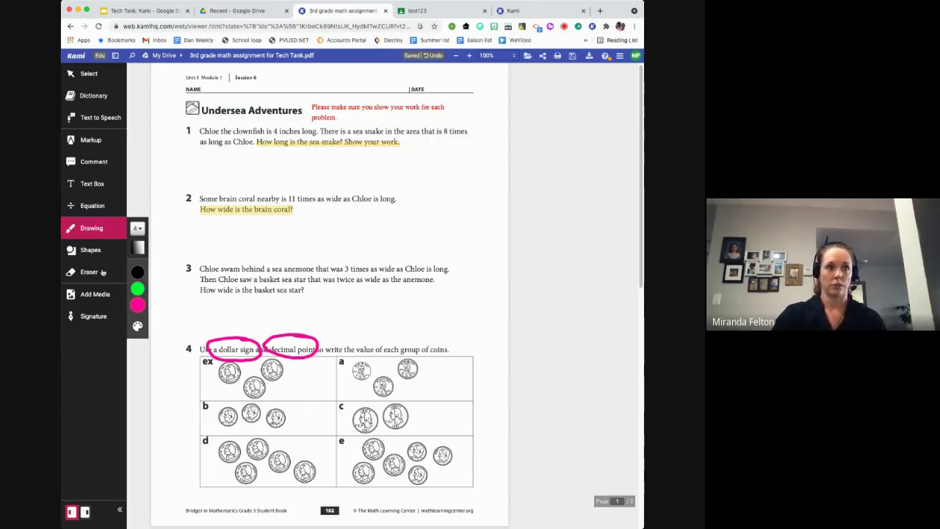
click(91, 251)
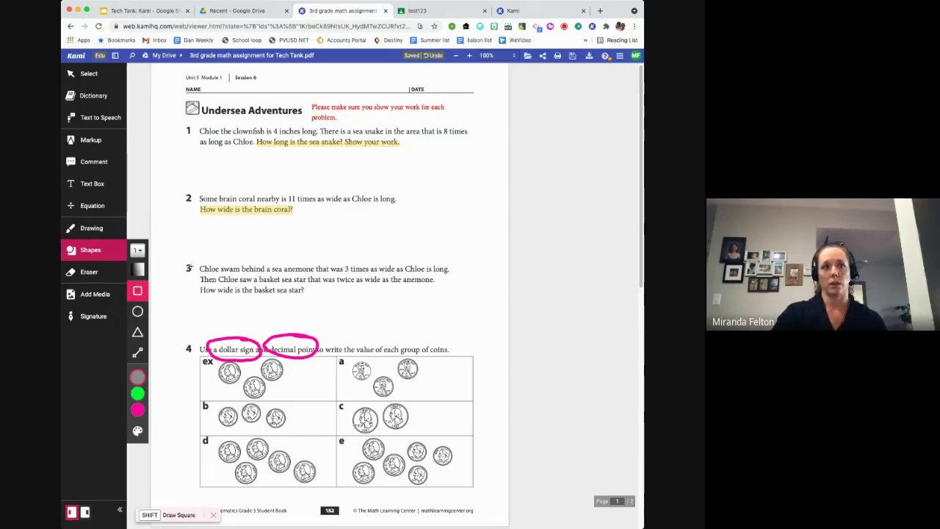
drag(196, 262, 459, 277)
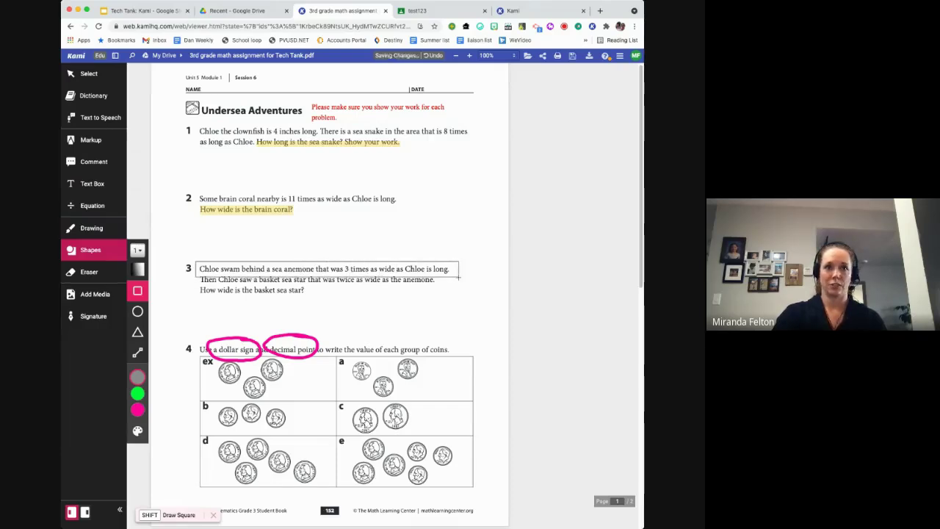
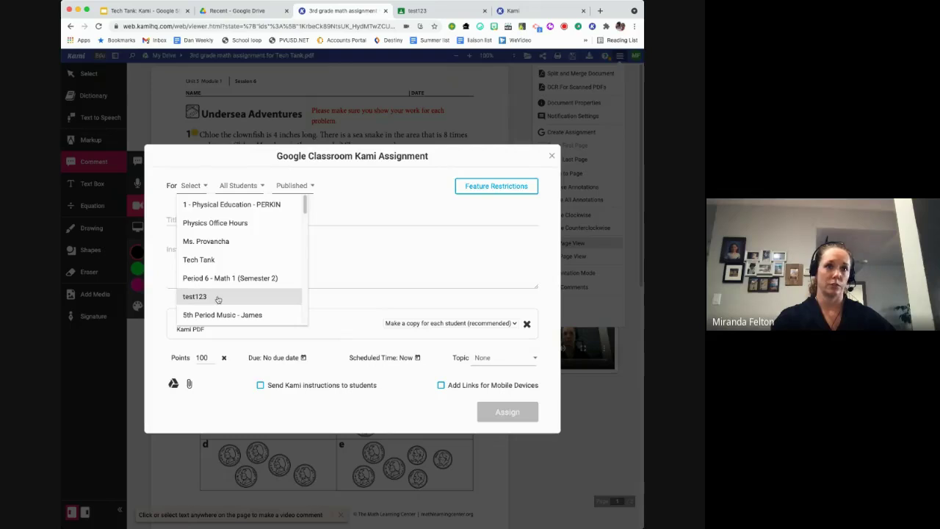
- Choose test123 as the class for the Google Classroom Kami assignment and review its student options, keeping All Students
click(218, 298)
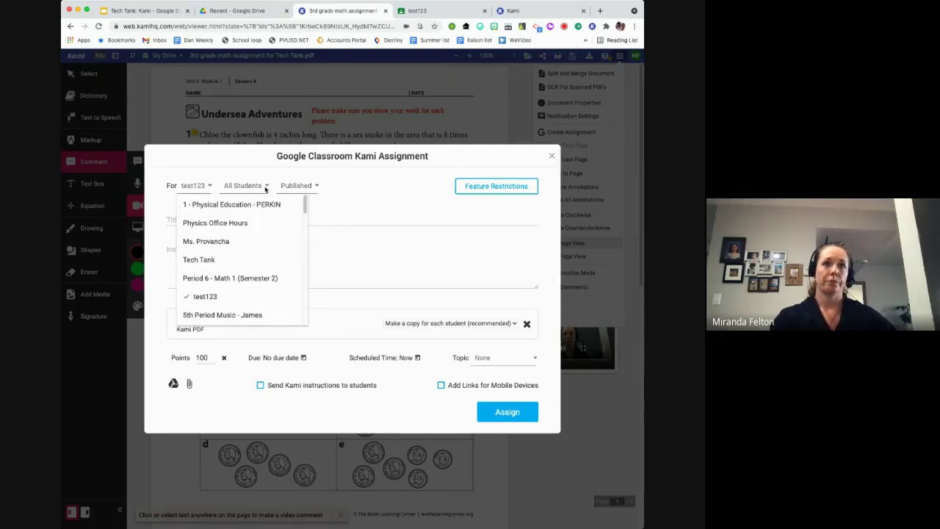
click(266, 190)
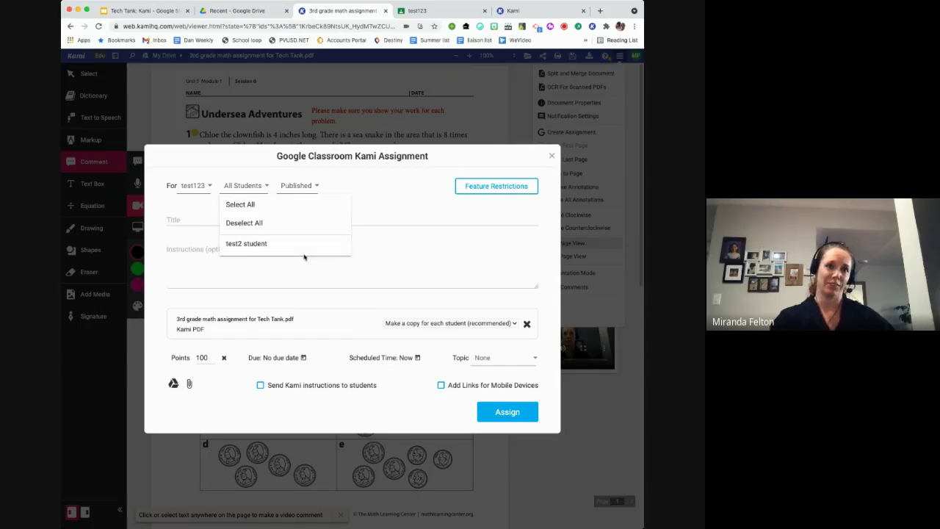
click(401, 189)
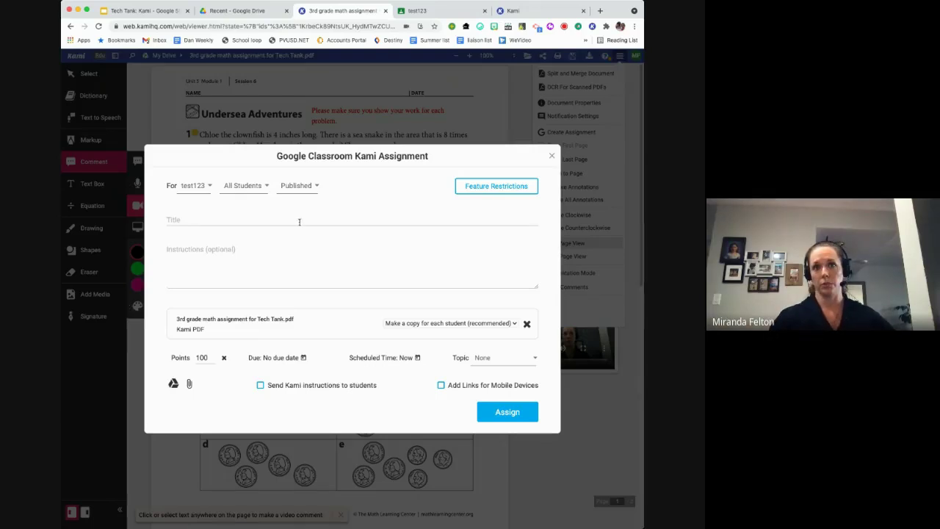
- Restrict the assignment's student features by turning off Signature, Insert Image Tools and Shapes Tools
click(497, 187)
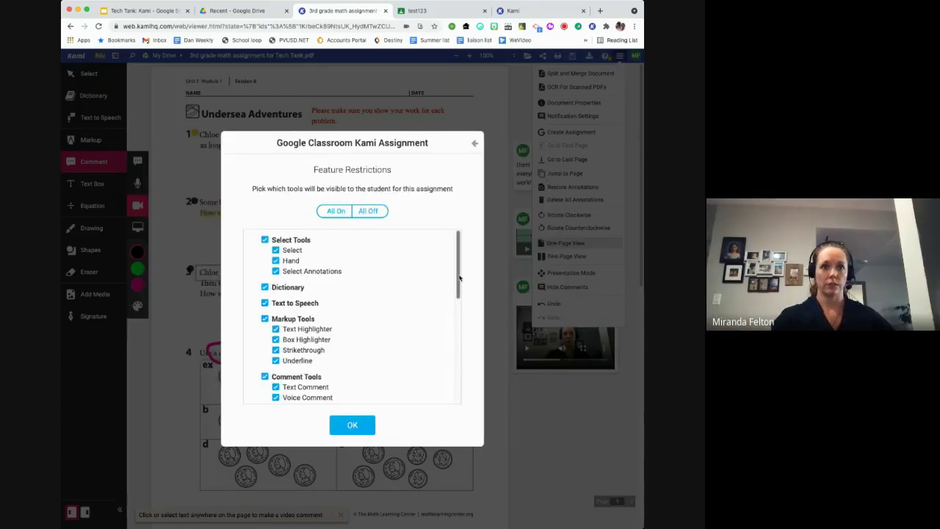
scroll(449, 279, down, 10)
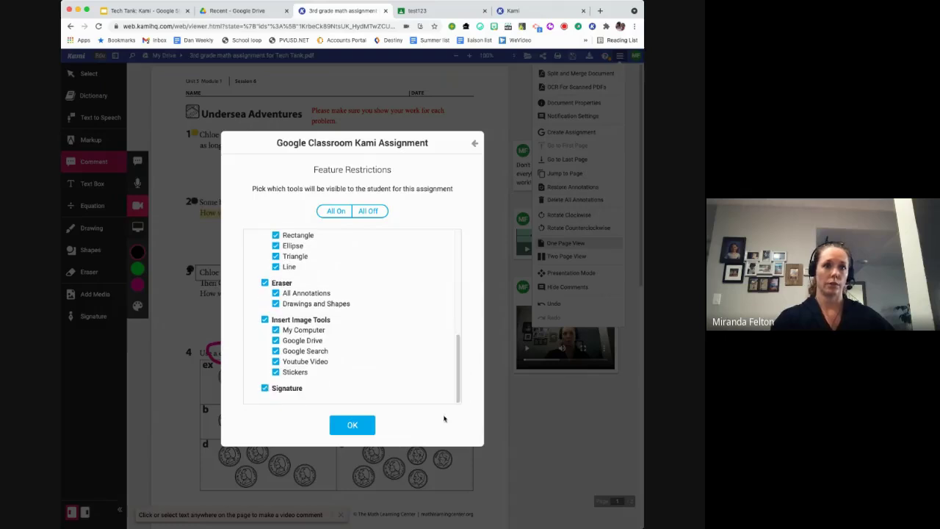
click(265, 388)
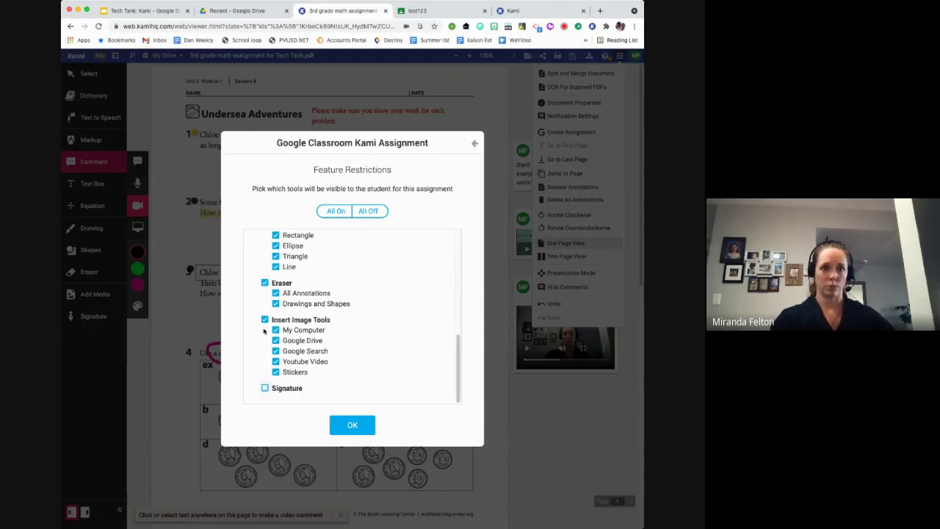
click(264, 319)
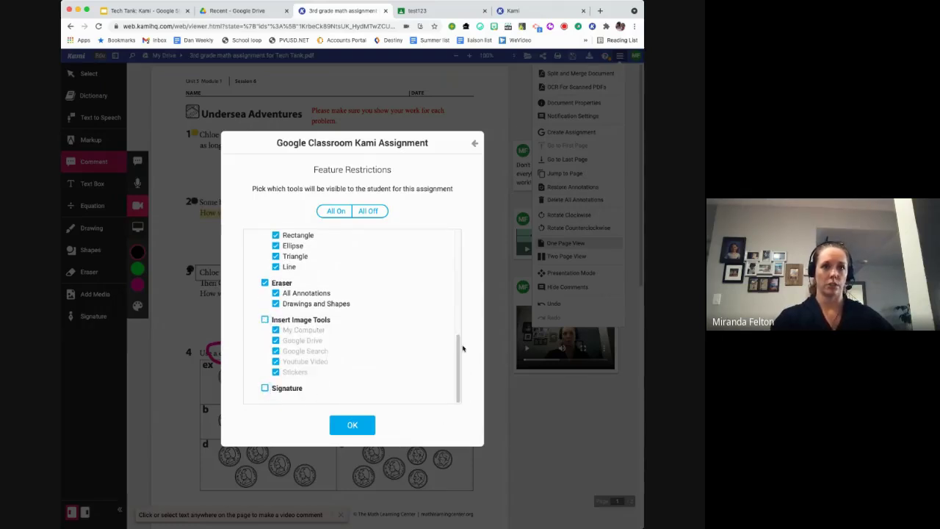
drag(458, 340, 455, 316)
click(265, 286)
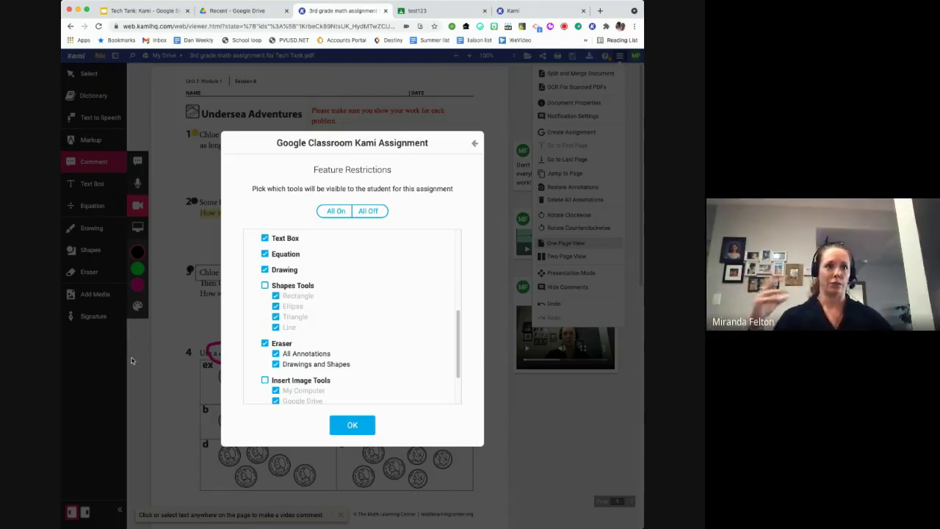
click(360, 427)
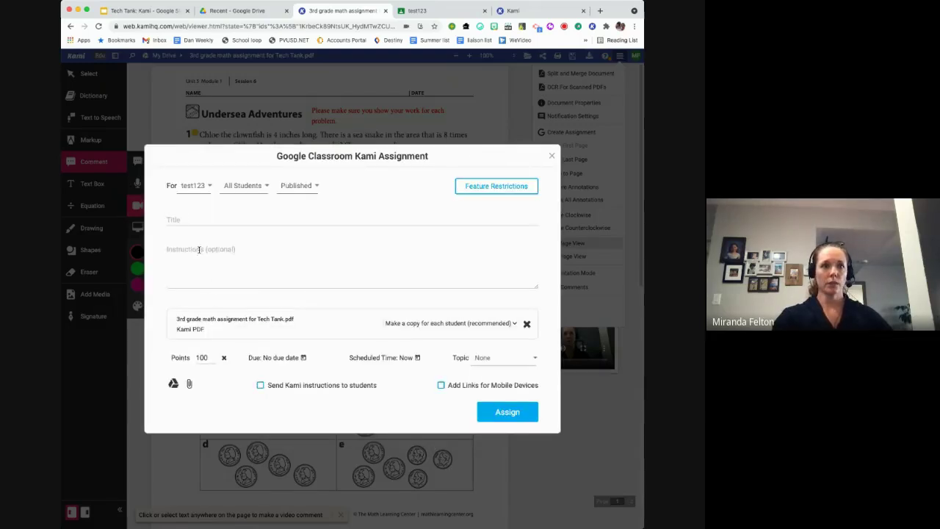
- Title the Kami assignment "Math"
click(184, 219)
text(Kami)
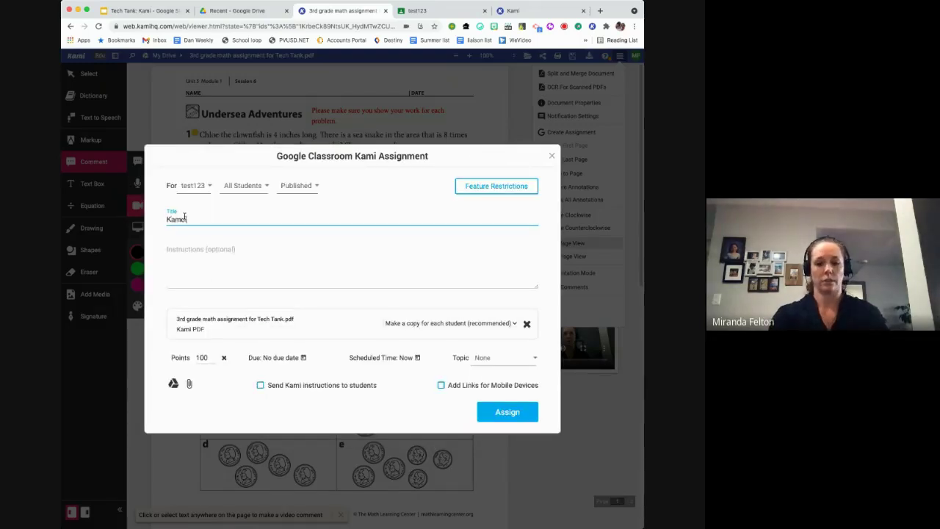
key(BackSpace)
key(BackSpace)
key(BackSpace)
key(BackSpace)
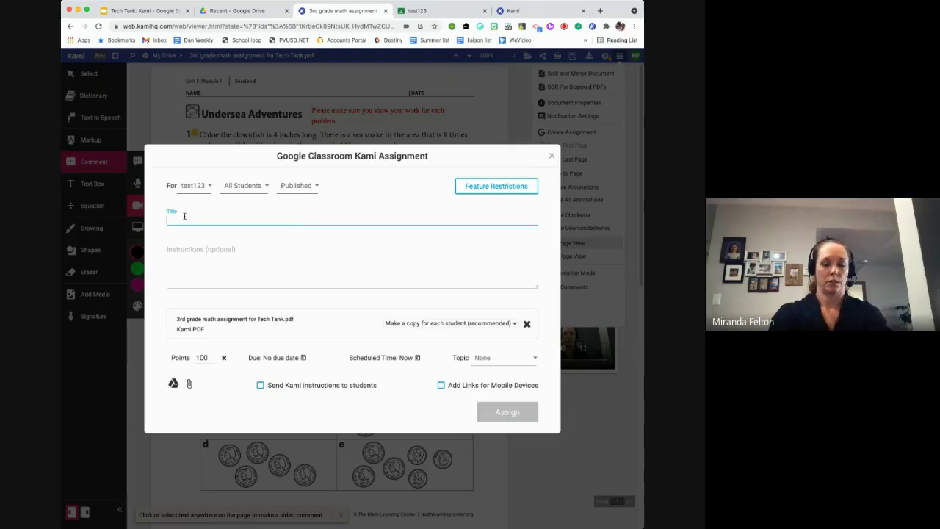
text(Math)
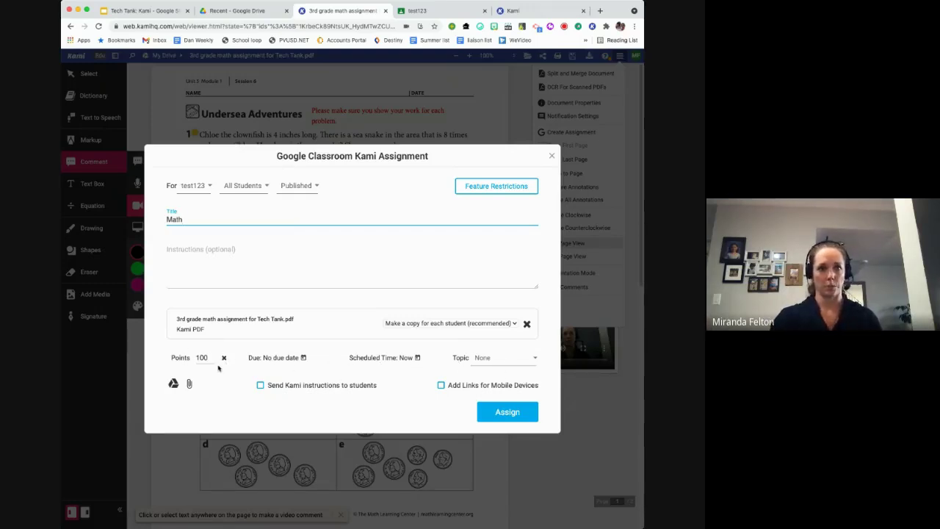
- Set the assignment's points to 20, assign it to the class and dismiss the confirmation
drag(210, 360, 190, 359)
text(20)
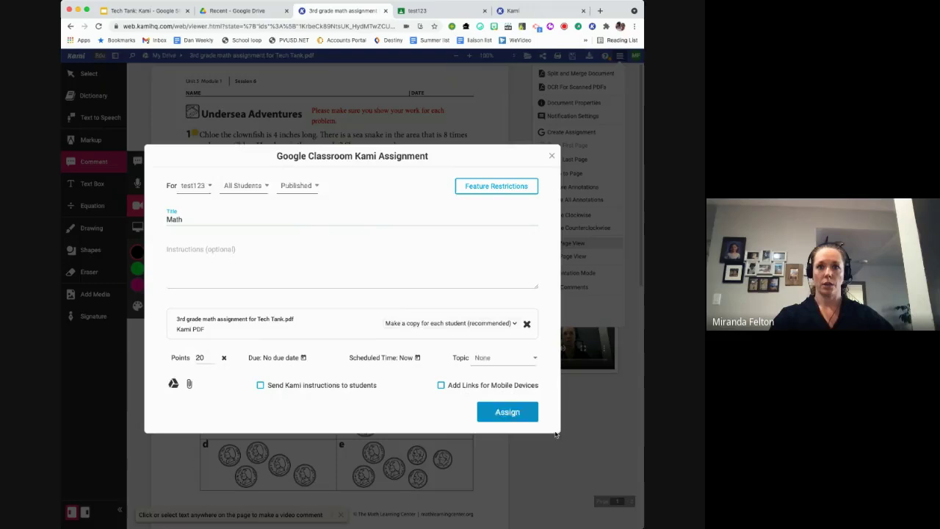
click(510, 413)
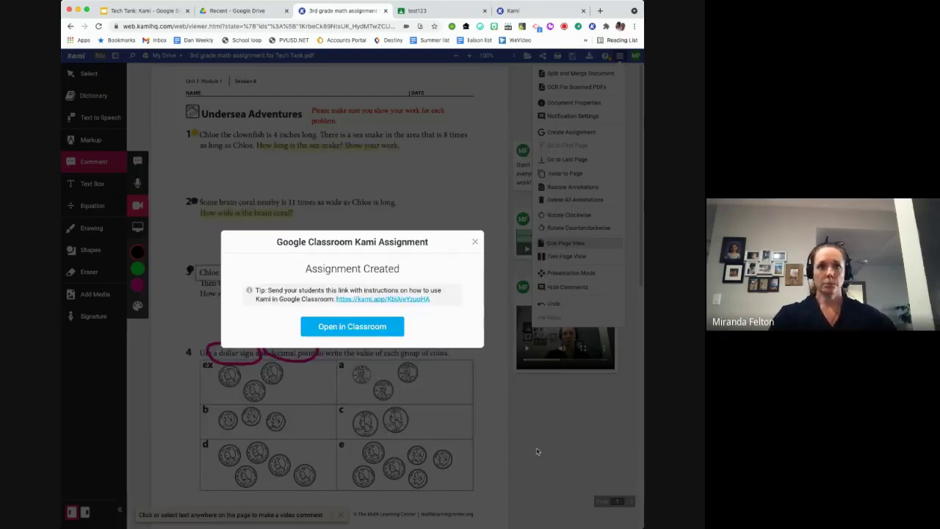
click(474, 242)
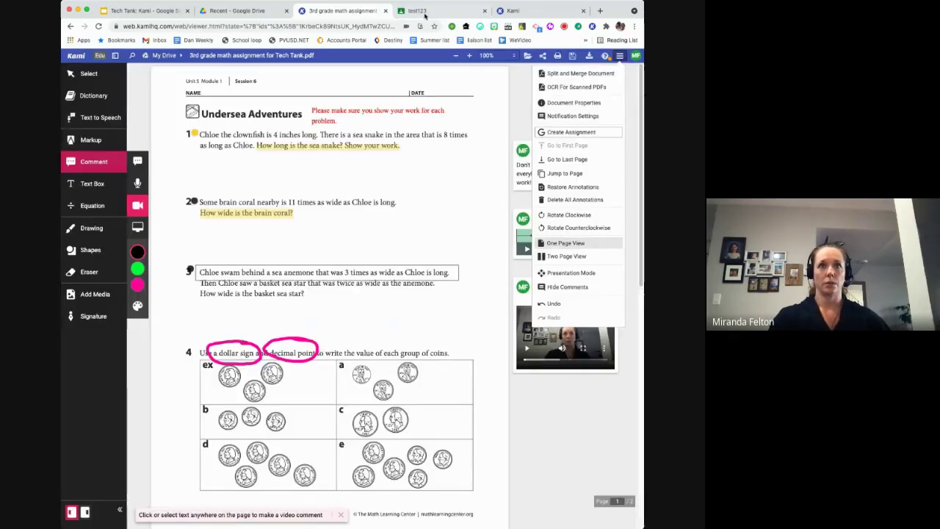
- Switch to the test123 class in Google Classroom, refresh its stream and open the student work for the Math assignment
click(425, 12)
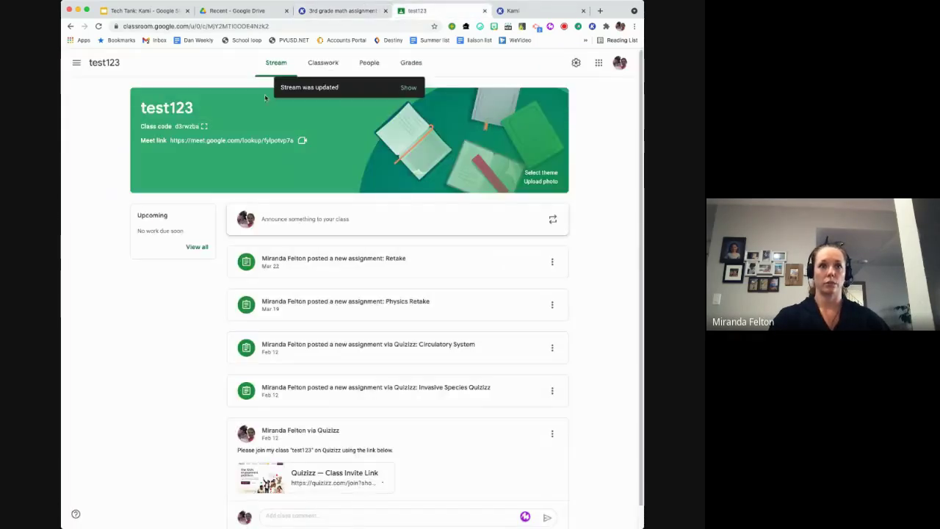
click(98, 26)
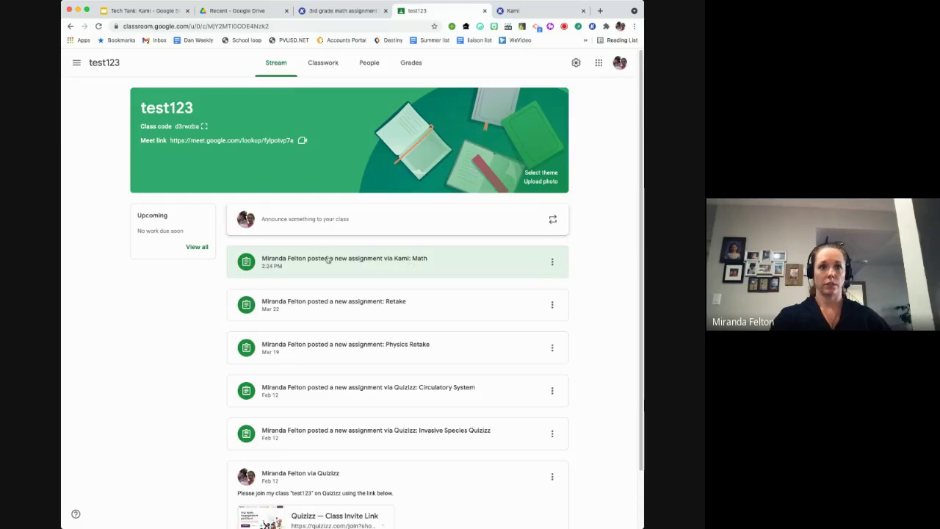
click(418, 260)
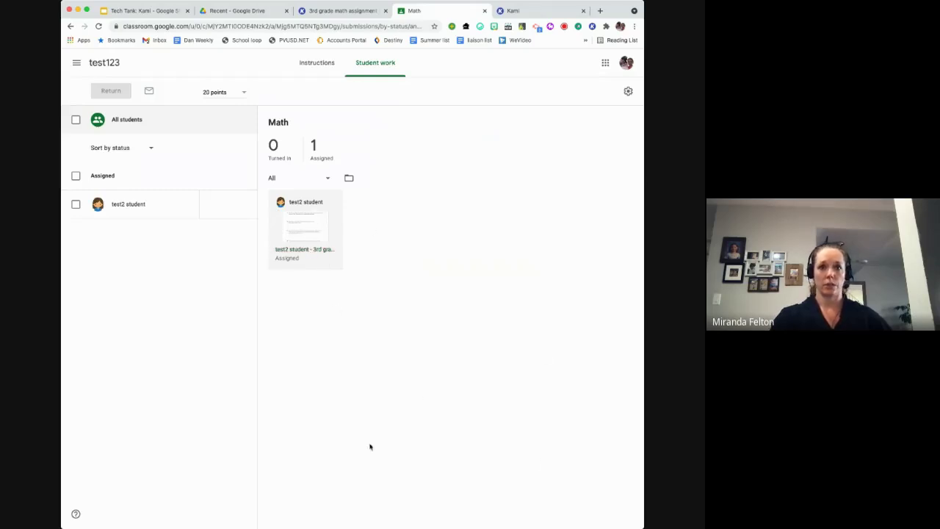
- Open the test2 student's submission for the Math assignment and turn on Grade with Kami
click(307, 230)
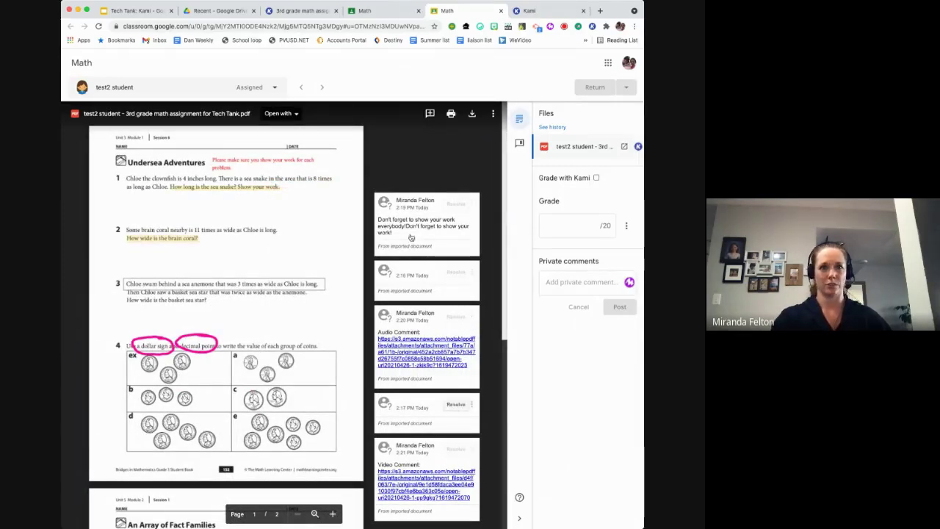
click(596, 179)
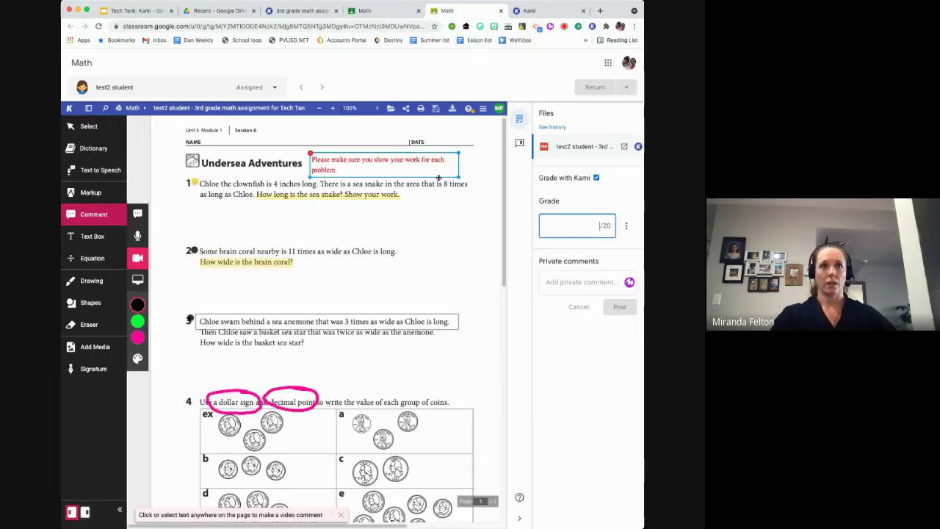
- Return to the test123 class and display the Classwork creation options, including Kami assignment
click(368, 12)
click(105, 64)
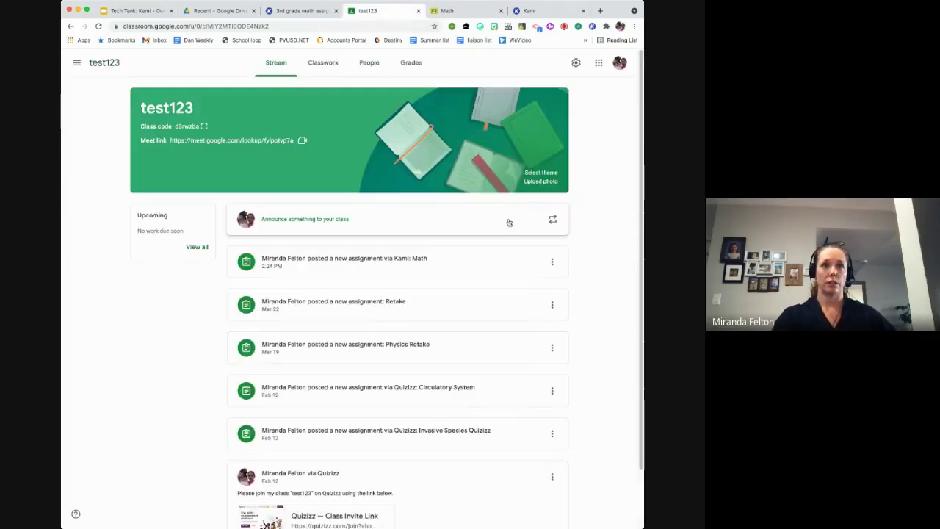
click(327, 72)
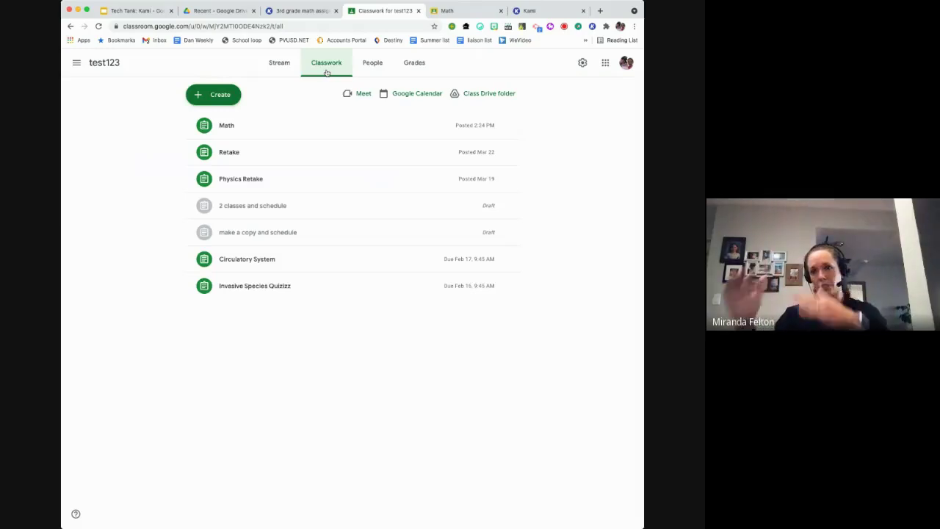
click(226, 97)
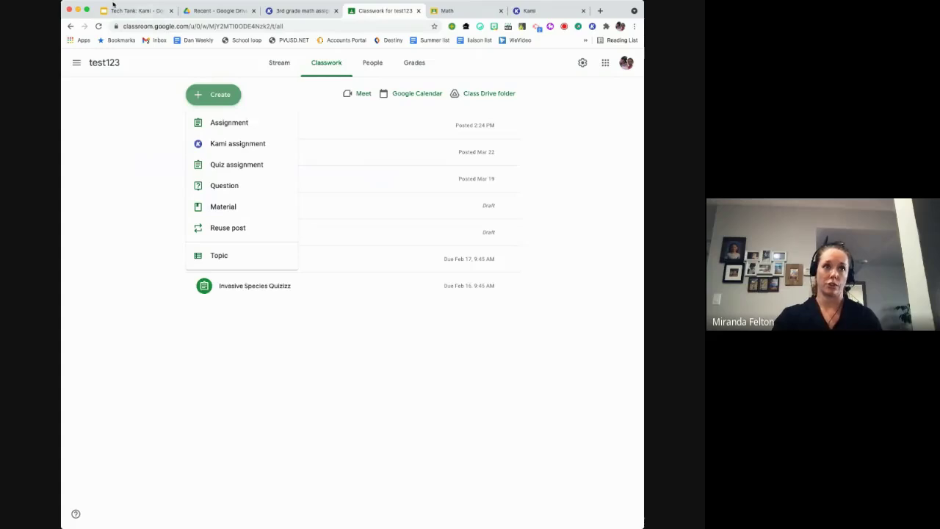
- Switch to the Tech Tank: Kami presentation in Google Slides
click(118, 11)
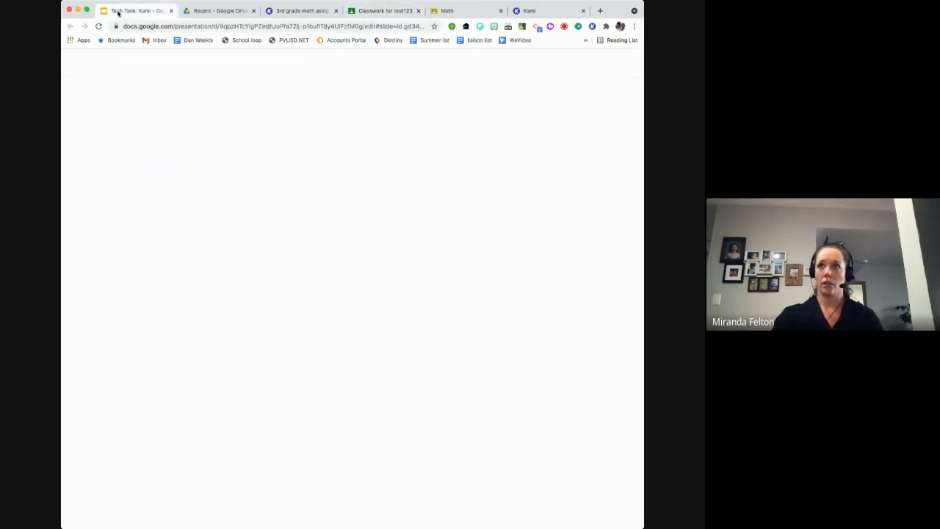